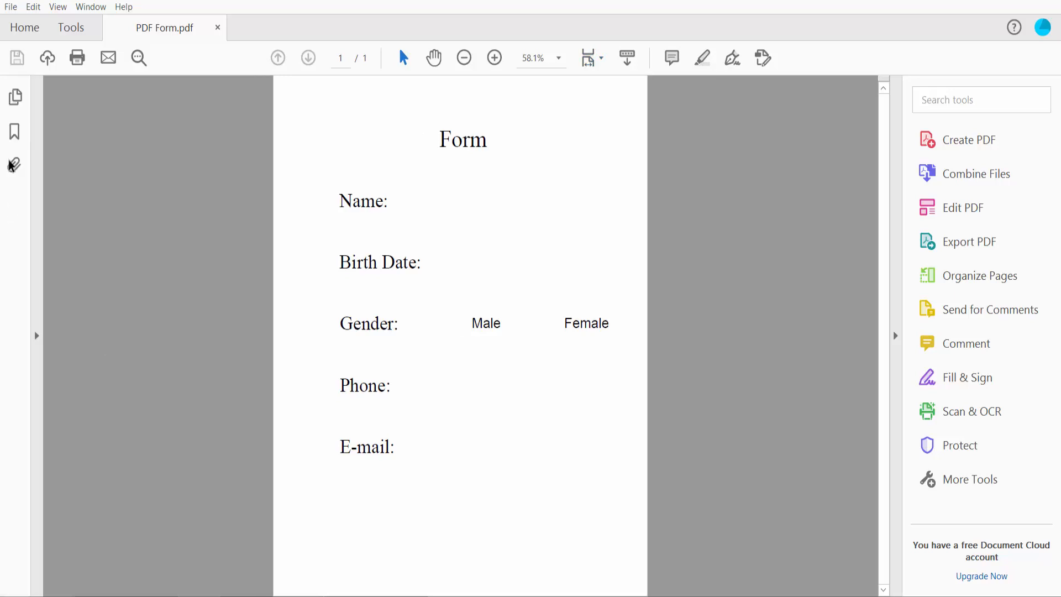
Show the Page Thumbnails panel beside the single-page PDF Form.pdf.
{"action": "left_click", "coordinate": [17, 99]}
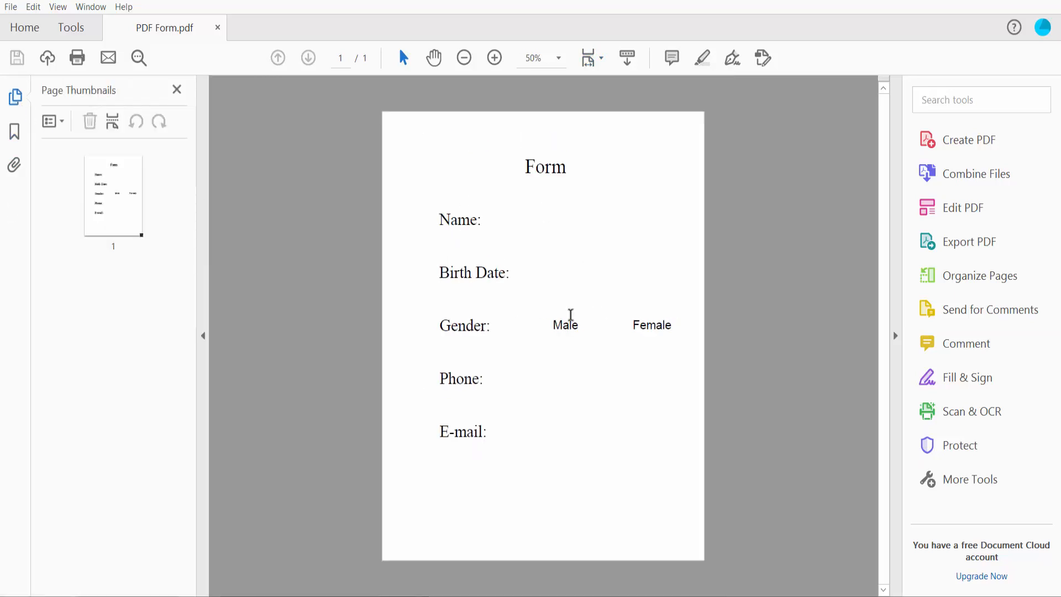
{"action": "scroll", "coordinate": [530, 222], "scroll_direction": "up", "scroll_amount": 1}
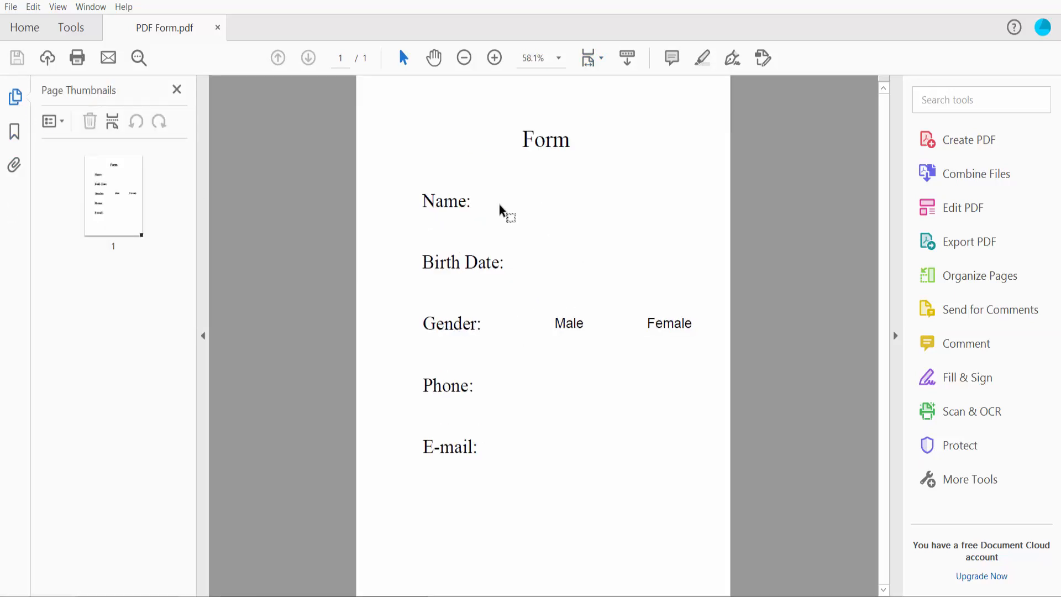
Start the Prepare Form tool on PDF Form.pdf and dismiss the no-fields-detected notice.
{"action": "left_click", "coordinate": [72, 28]}
{"action": "scroll", "coordinate": [332, 135], "scroll_direction": "down", "scroll_amount": 2}
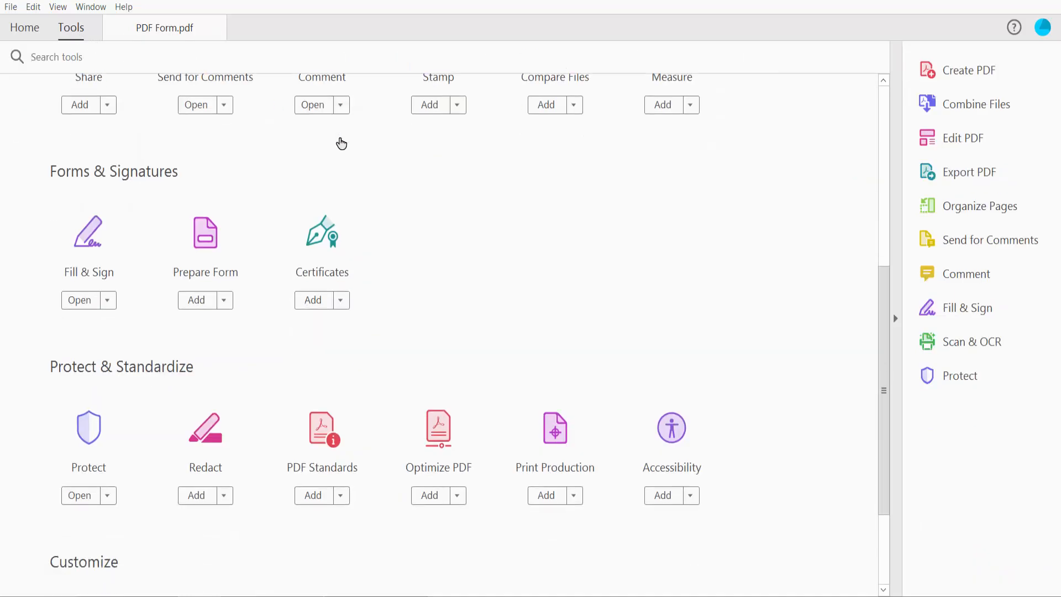
{"action": "scroll", "coordinate": [277, 346], "scroll_direction": "up", "scroll_amount": 1}
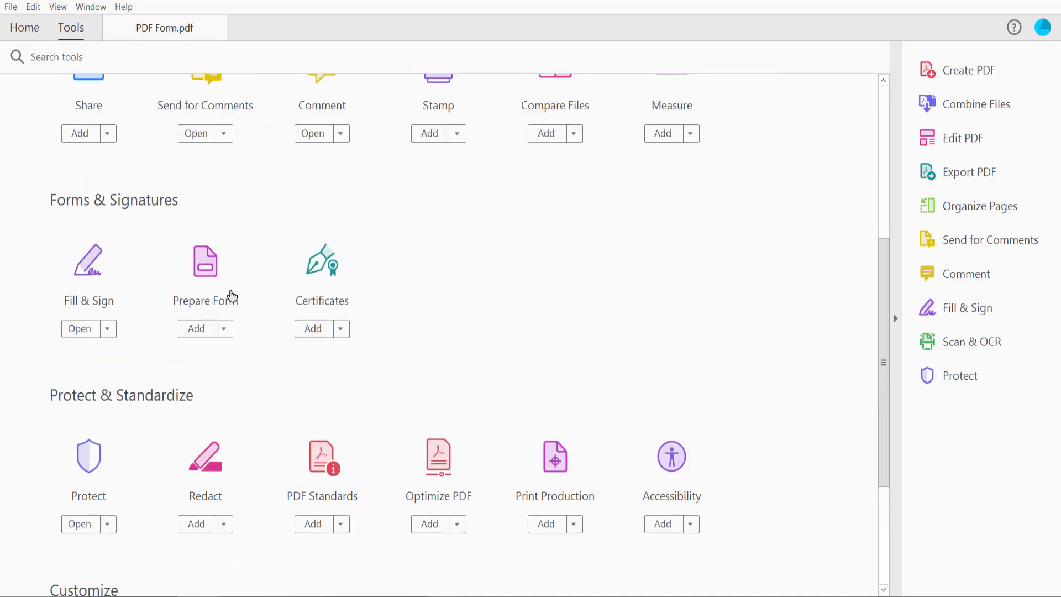
{"action": "left_click", "coordinate": [205, 272]}
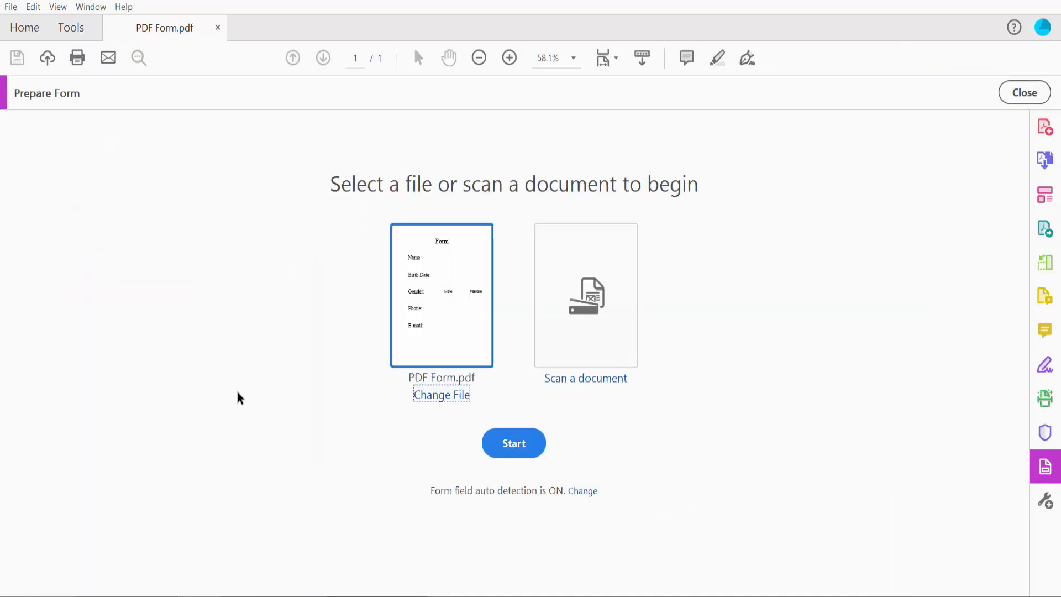
{"action": "left_click", "coordinate": [506, 444]}
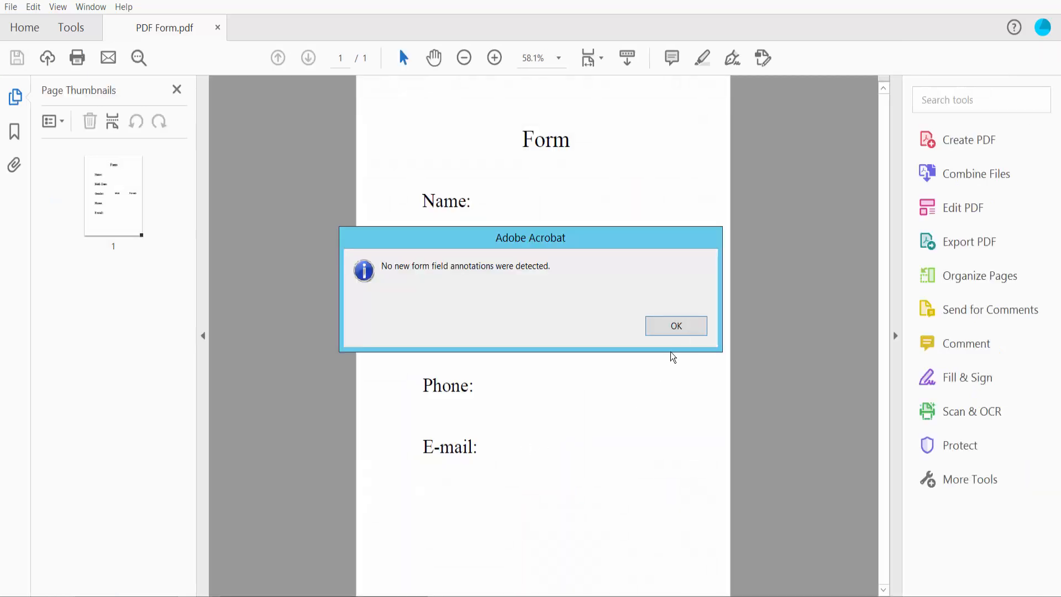
{"action": "left_click", "coordinate": [680, 330]}
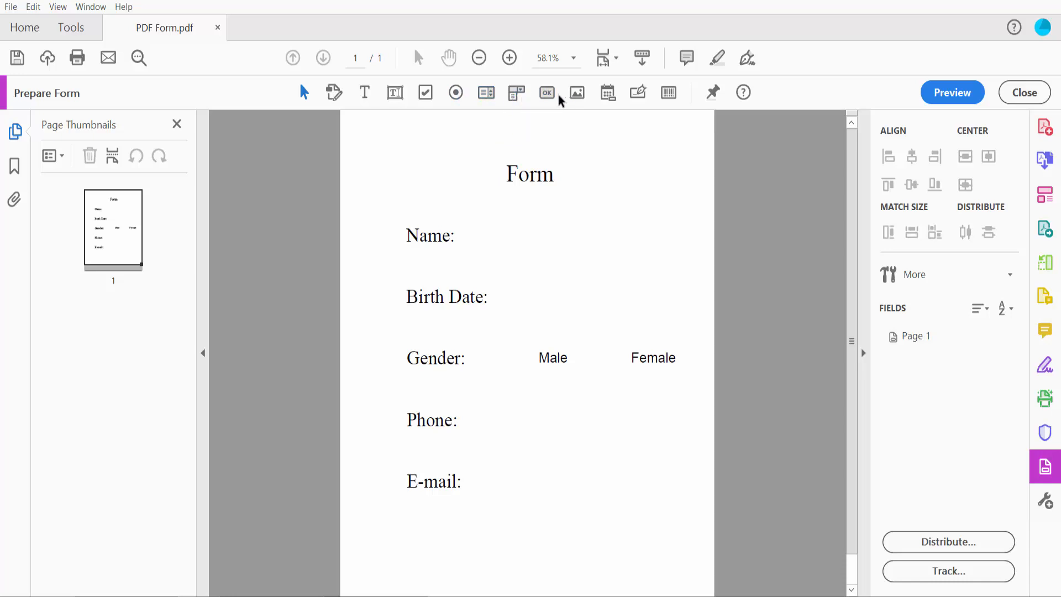
{"action": "scroll", "coordinate": [562, 227], "scroll_direction": "up", "scroll_amount": 1}
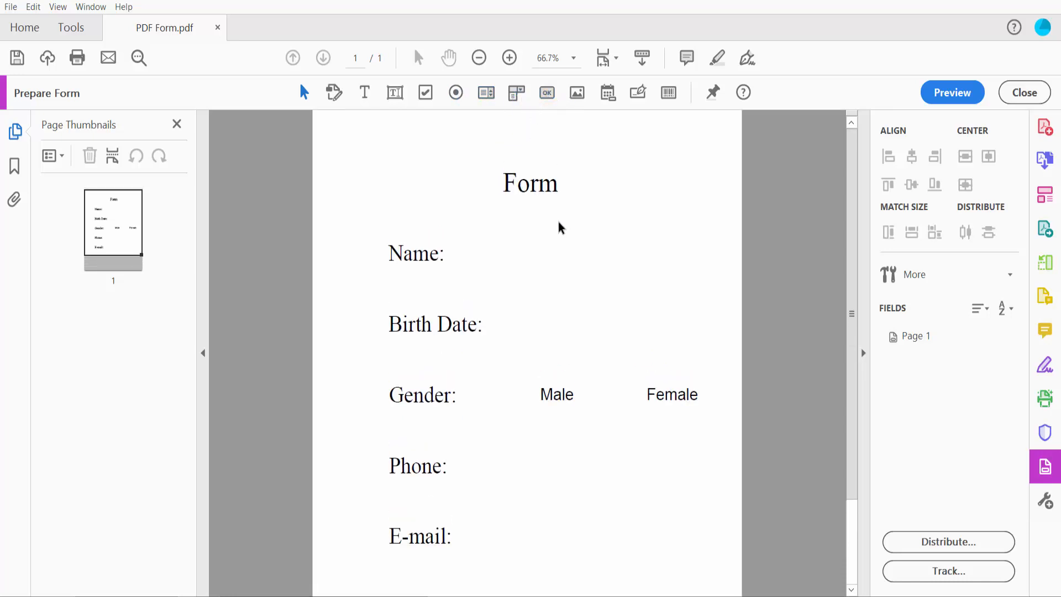
Draw a text field beside Name: and open its properties.
{"action": "left_click", "coordinate": [395, 92]}
{"action": "left_click_drag", "start_coordinate": [457, 239], "coordinate": [657, 271]}
{"action": "right_click", "coordinate": [512, 244]}
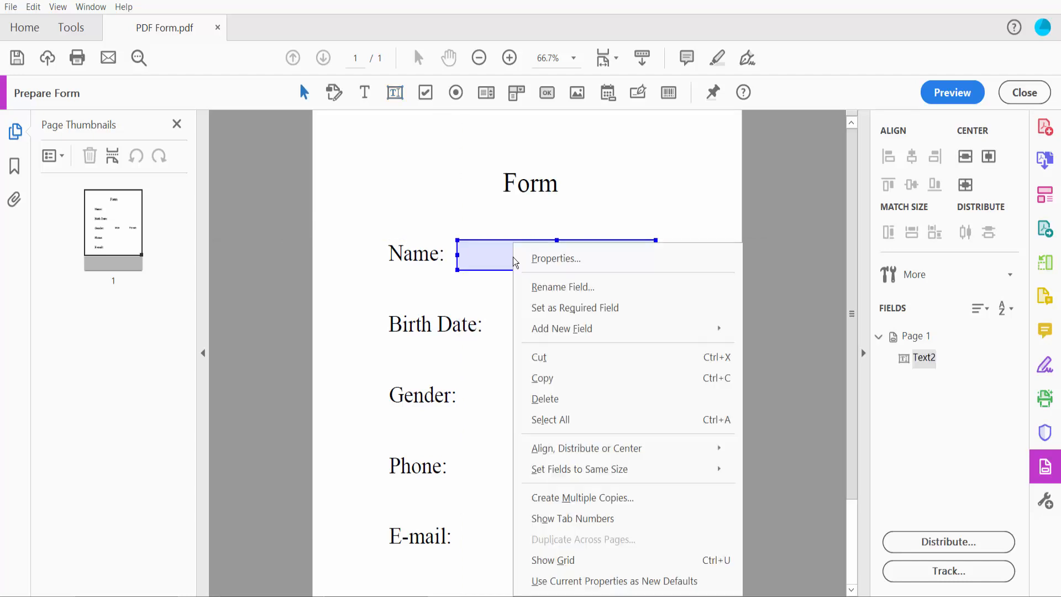
{"action": "left_click", "coordinate": [563, 263]}
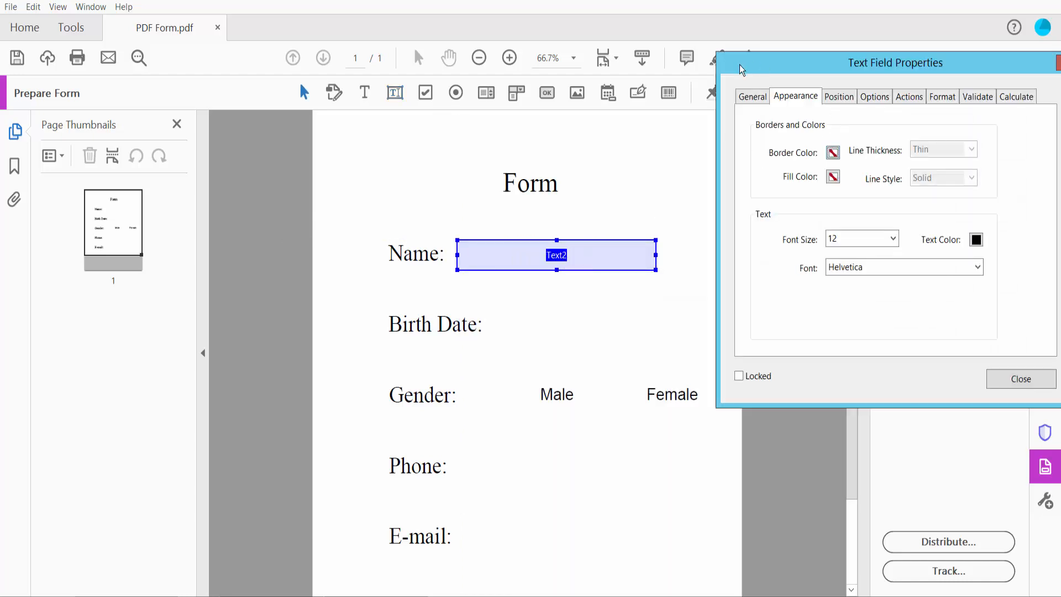
Check the General settings, keeping field Text2 Visible, then return to Appearance.
{"action": "left_click_drag", "start_coordinate": [768, 66], "coordinate": [112, 61]}
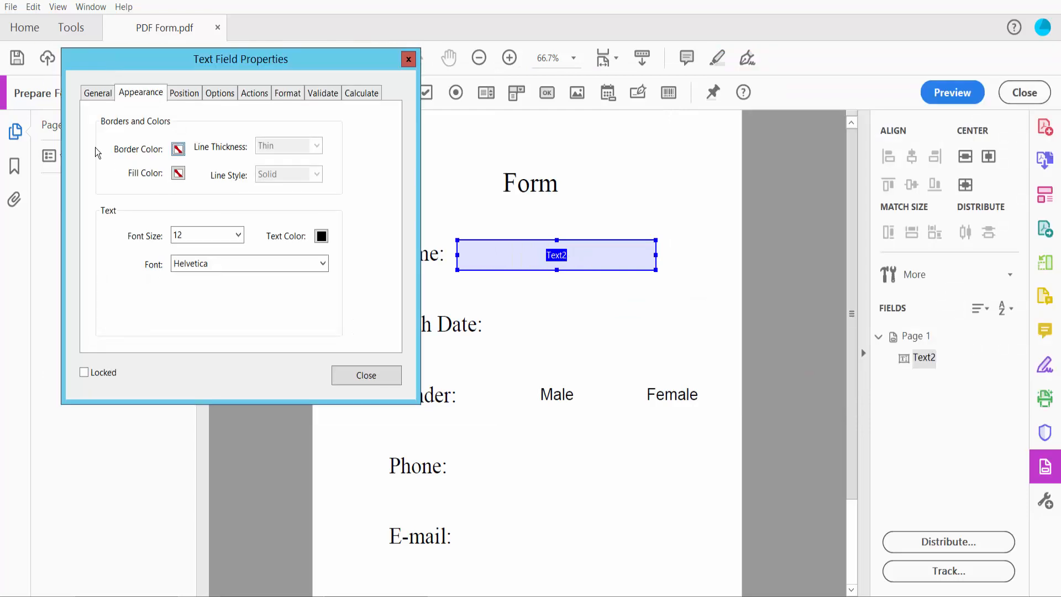
{"action": "left_click", "coordinate": [94, 97]}
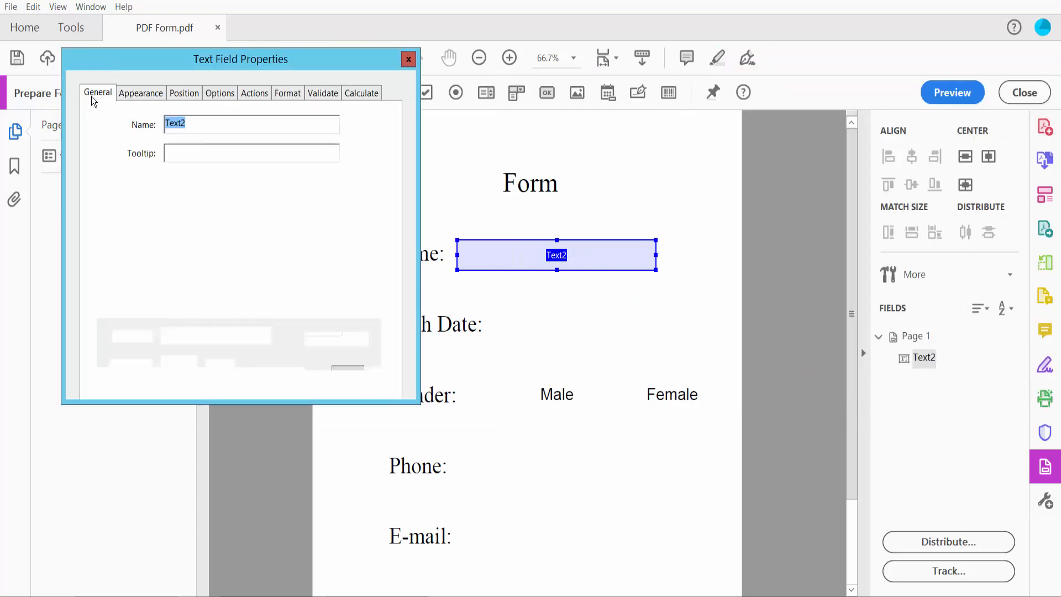
{"action": "left_click", "coordinate": [183, 124]}
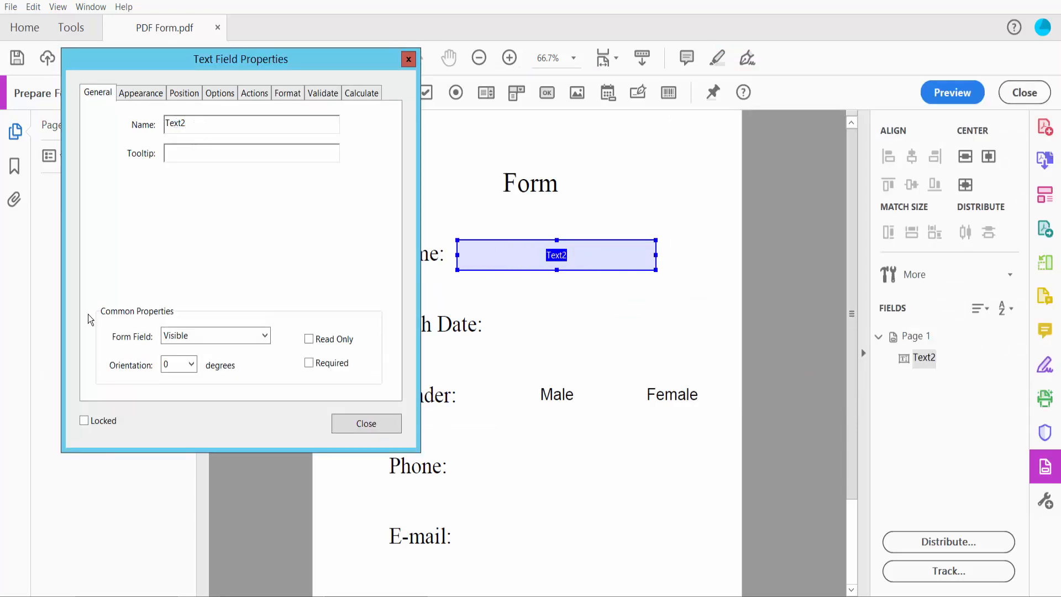
{"action": "left_click", "coordinate": [266, 335]}
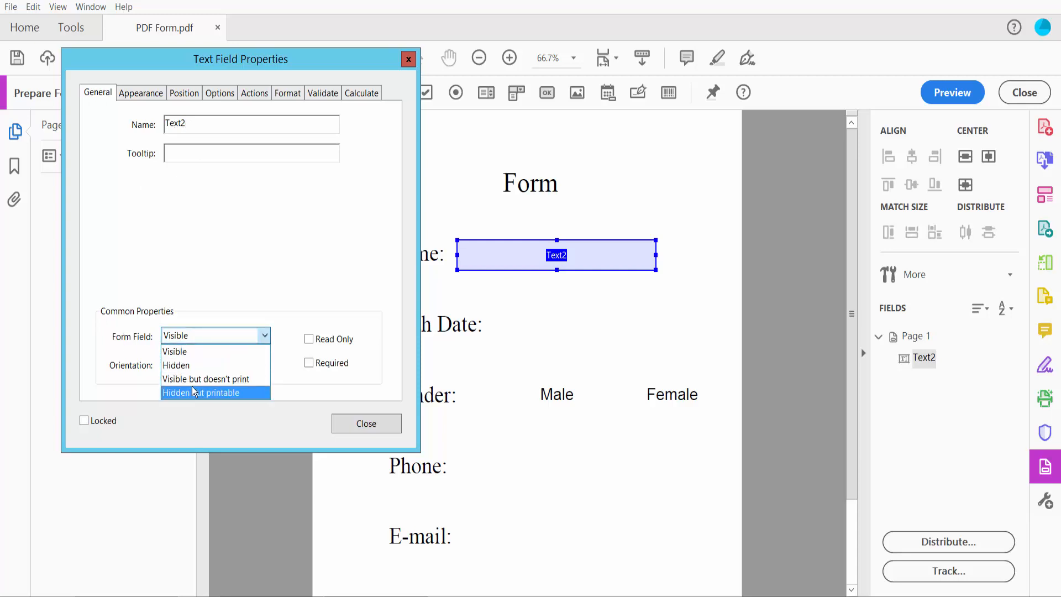
{"action": "left_click", "coordinate": [230, 351]}
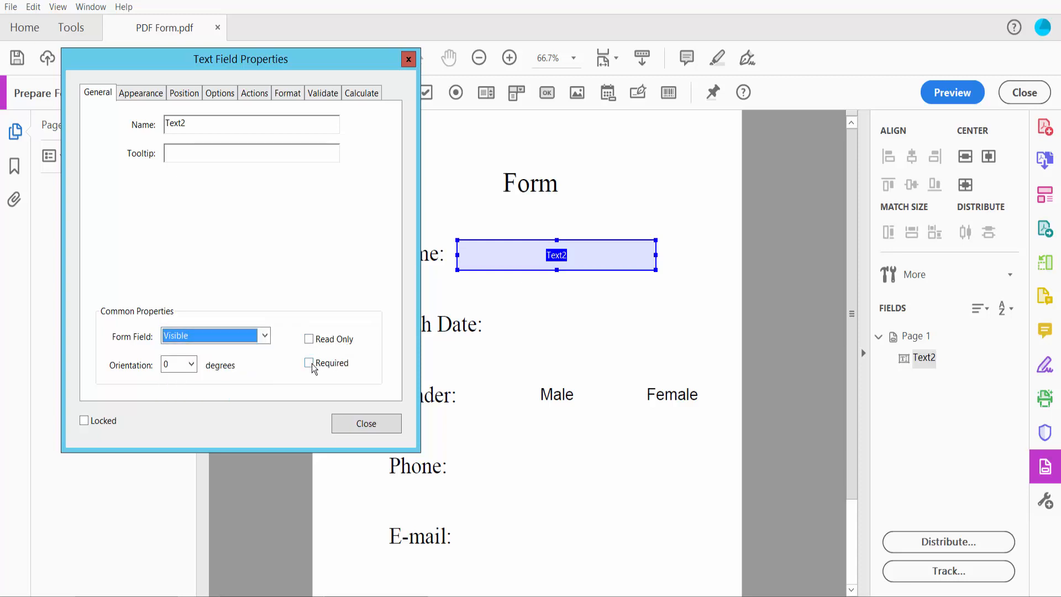
{"action": "left_click", "coordinate": [142, 94]}
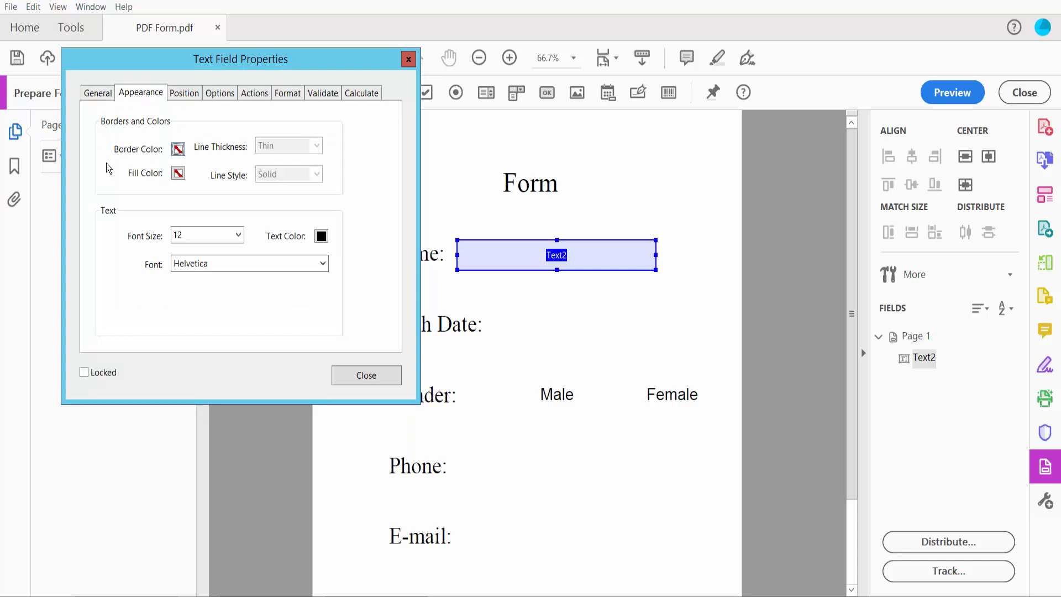
Give Text2 a green, Medium-thickness Solid border with white fill.
{"action": "left_click", "coordinate": [178, 149]}
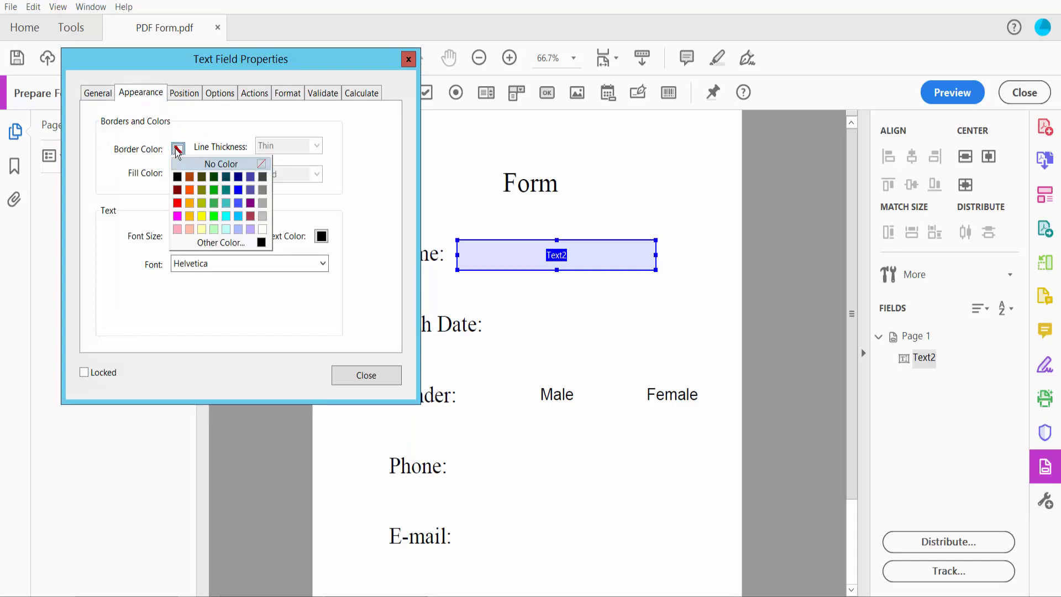
{"action": "left_click", "coordinate": [212, 193]}
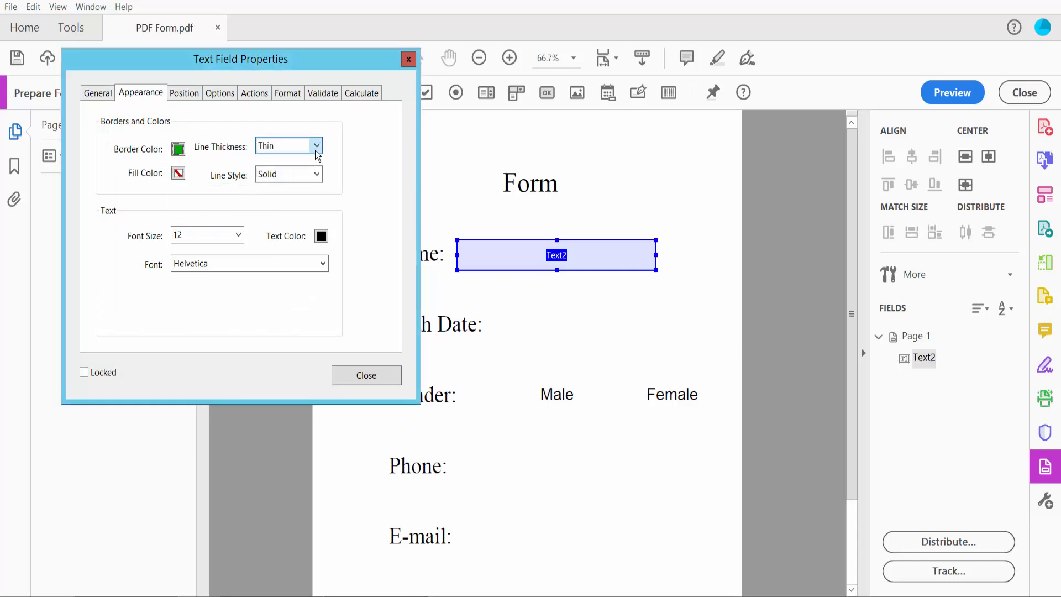
{"action": "left_click", "coordinate": [298, 146]}
{"action": "left_click", "coordinate": [284, 176]}
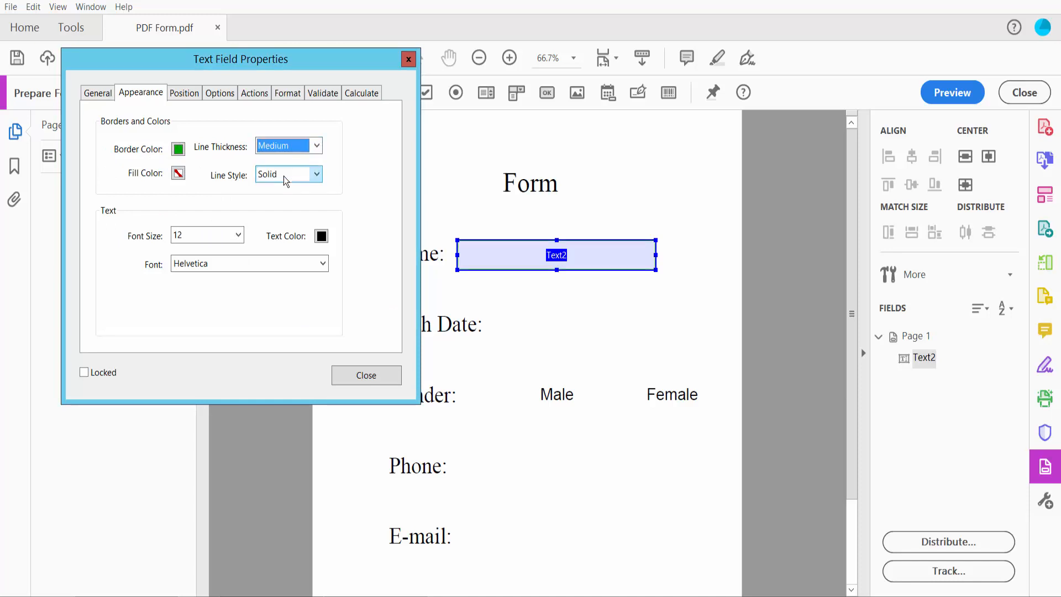
{"action": "left_click", "coordinate": [178, 173]}
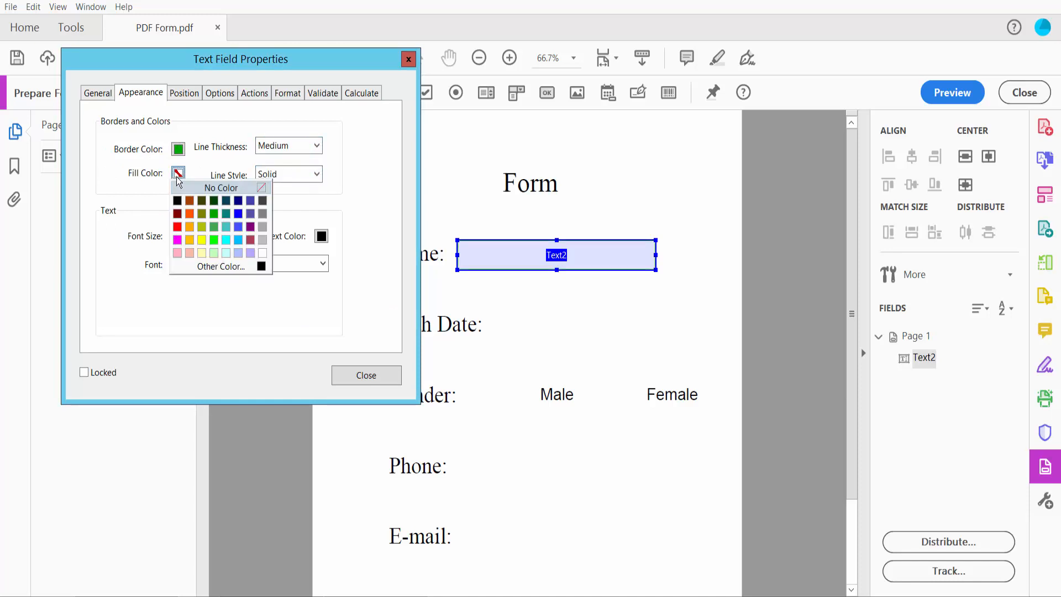
{"action": "left_click", "coordinate": [262, 253]}
{"action": "left_click", "coordinate": [317, 174]}
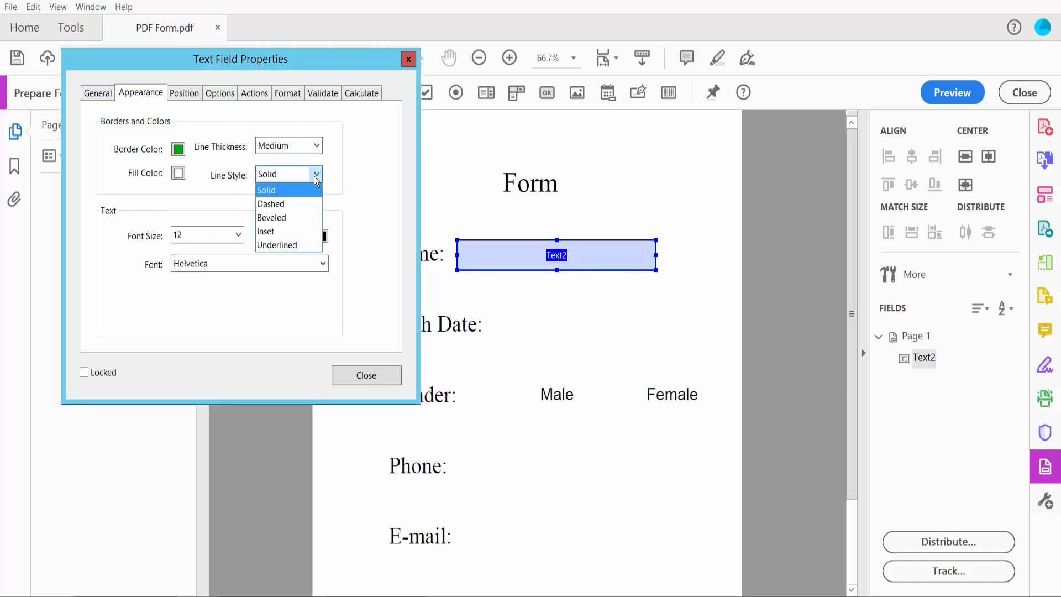
{"action": "left_click", "coordinate": [284, 191]}
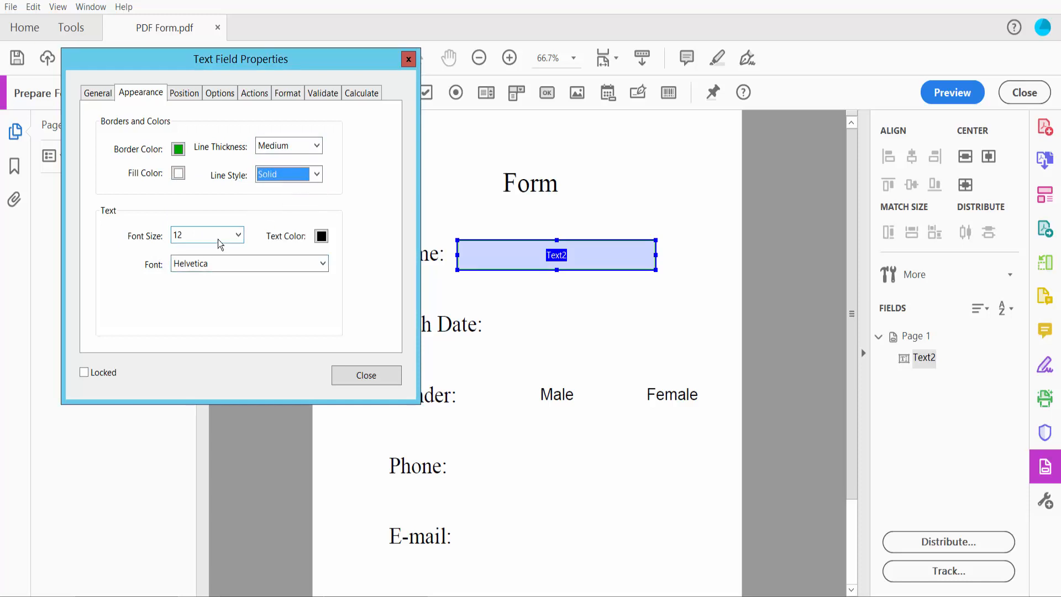
Set Text2's font size to Auto, text colour black and font Times Bold.
{"action": "left_click", "coordinate": [238, 235]}
{"action": "left_click", "coordinate": [200, 252]}
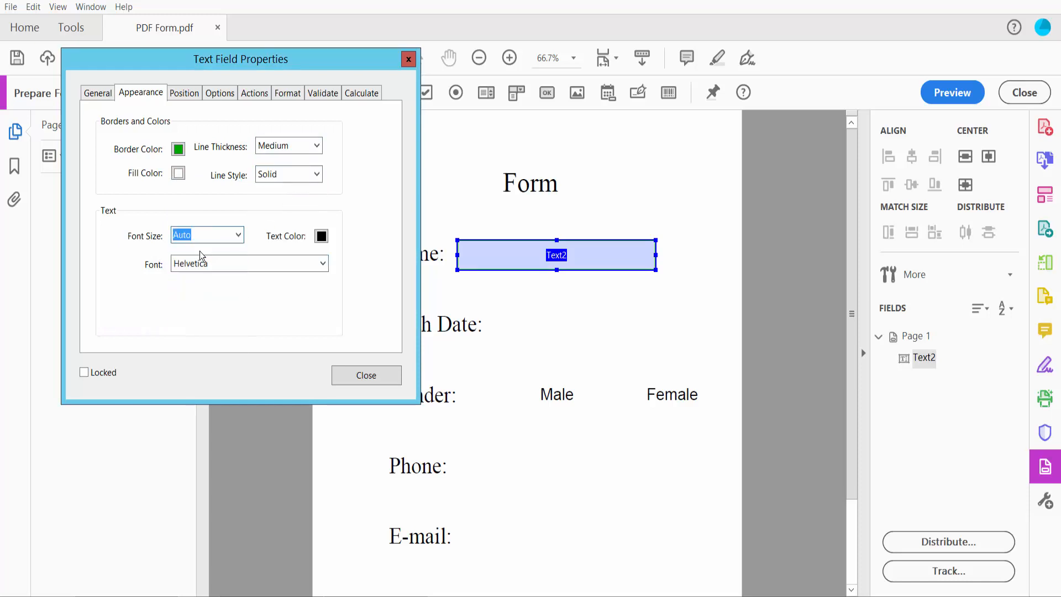
{"action": "left_click", "coordinate": [320, 236]}
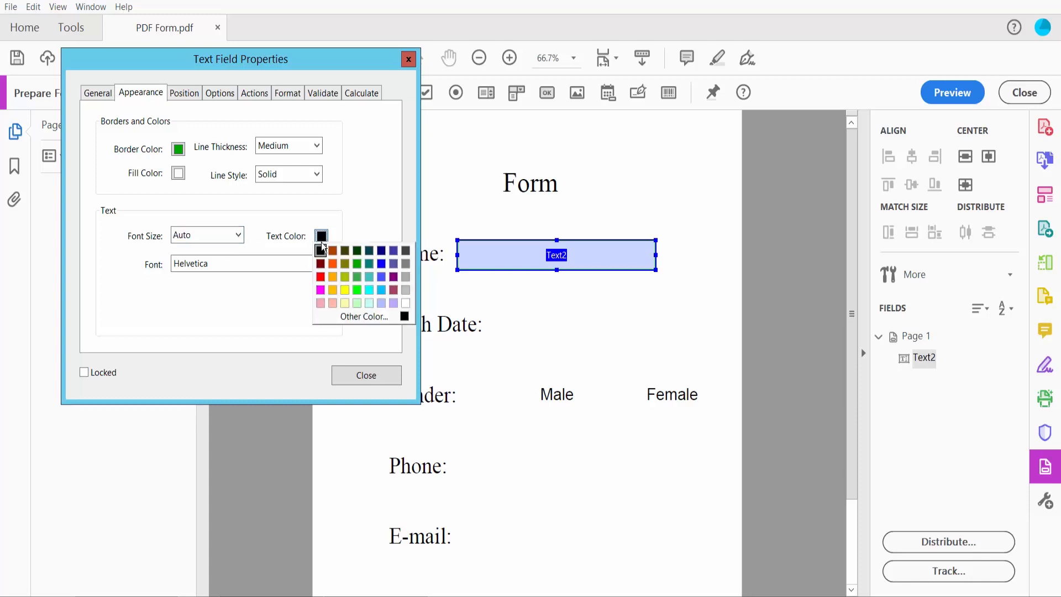
{"action": "left_click", "coordinate": [370, 317]}
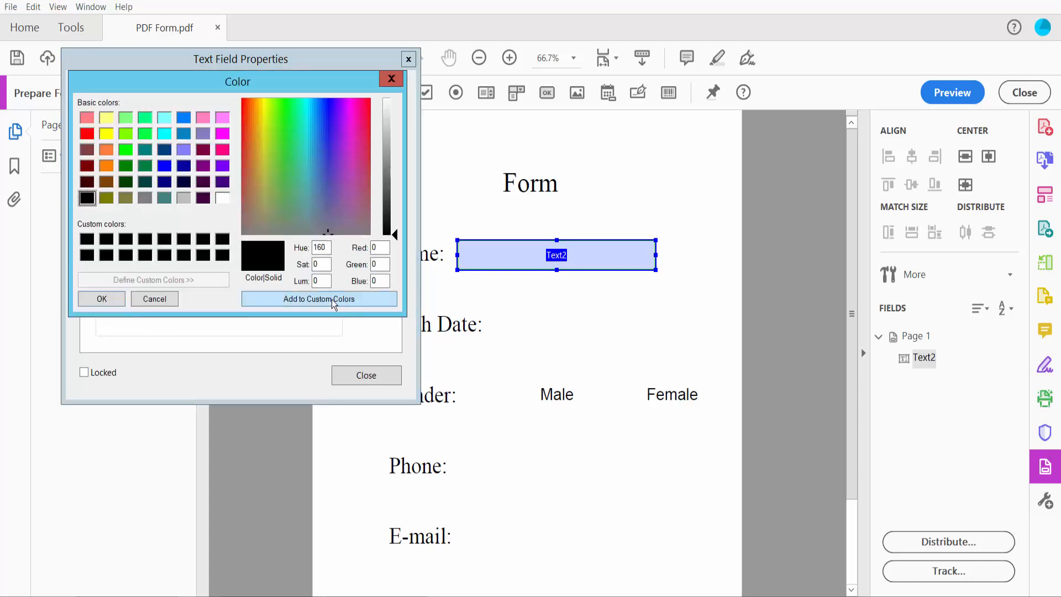
{"action": "left_click_drag", "start_coordinate": [327, 220], "coordinate": [310, 198]}
{"action": "left_click", "coordinate": [391, 78]}
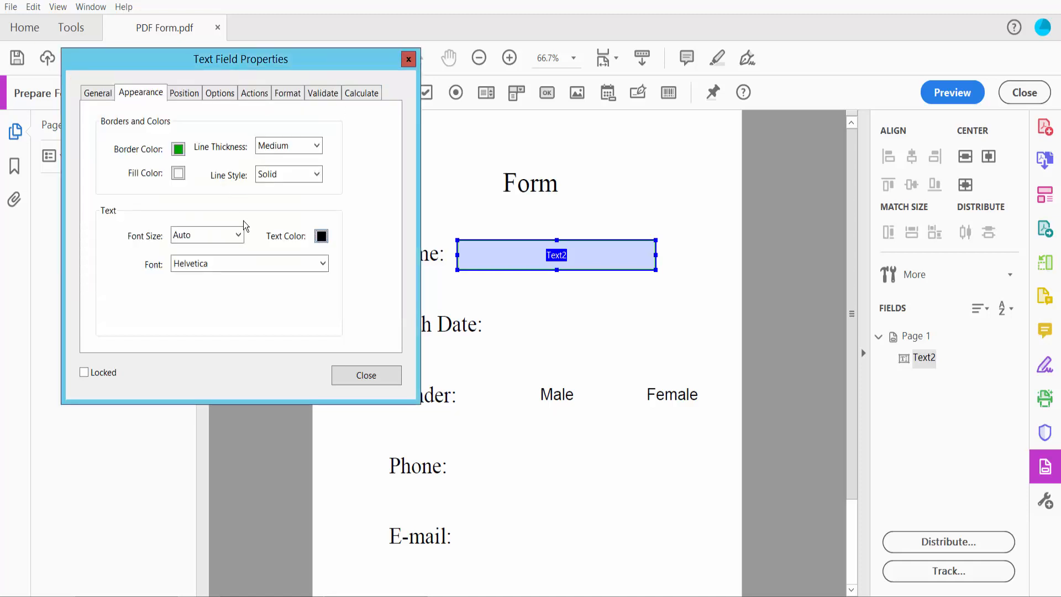
{"action": "left_click", "coordinate": [322, 265]}
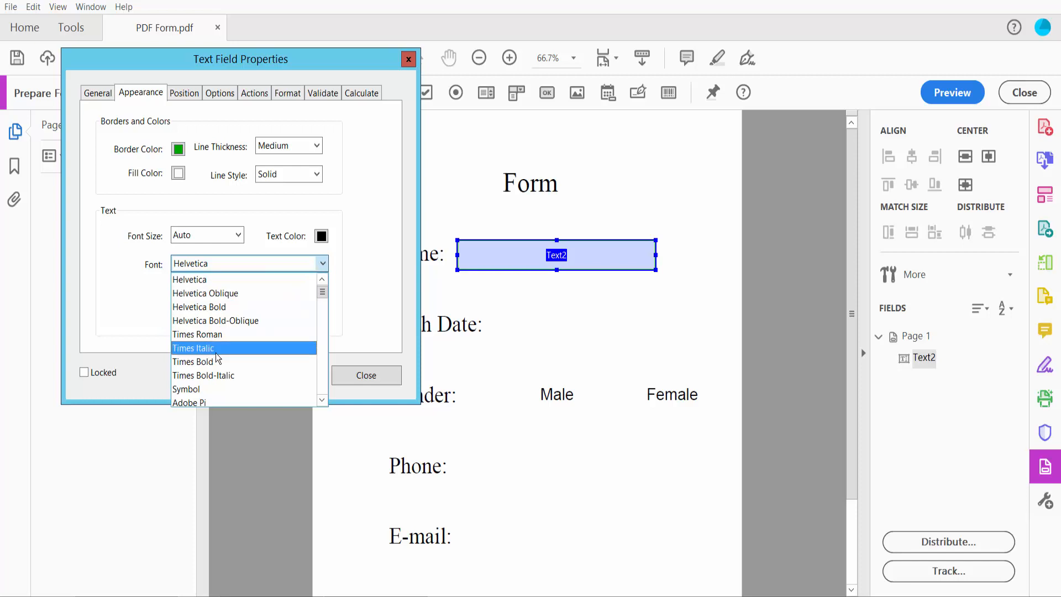
{"action": "left_click", "coordinate": [205, 362]}
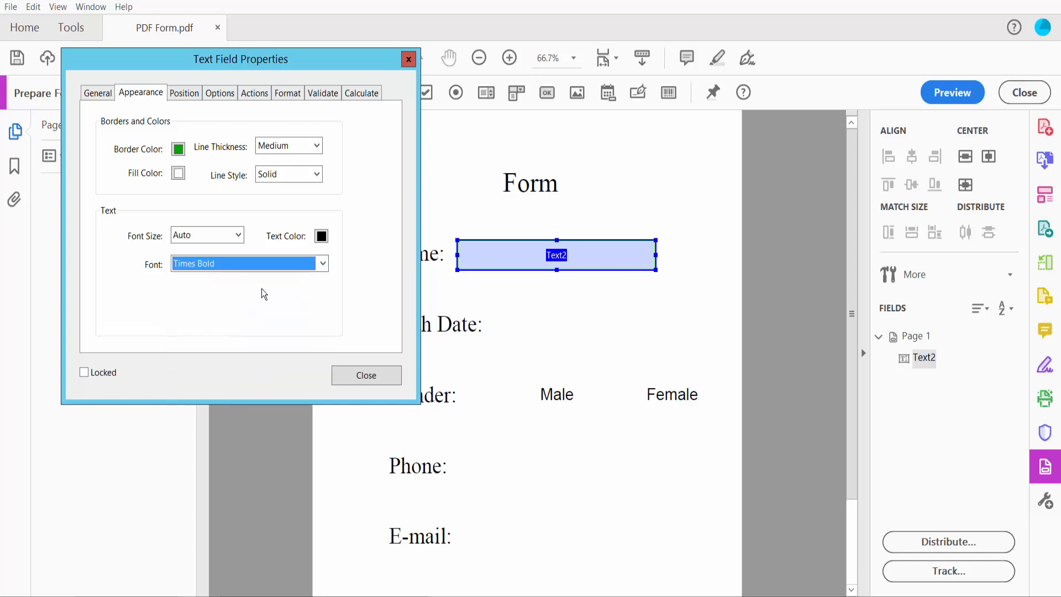
{"action": "left_click", "coordinate": [184, 96]}
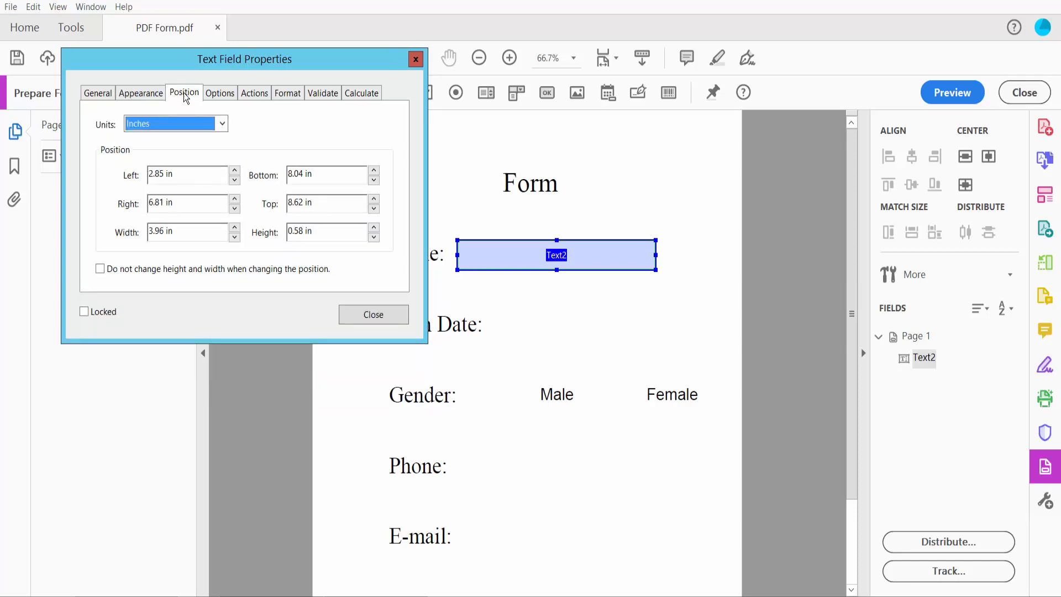
Keep inches as position units and centre-align the Name field's text.
{"action": "left_click", "coordinate": [222, 123]}
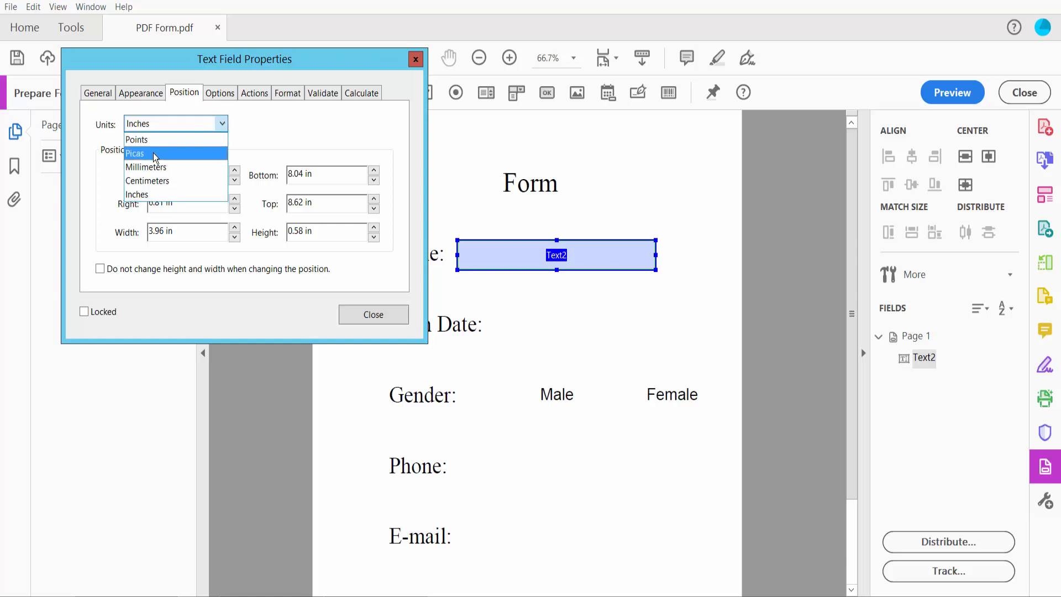
{"action": "left_click", "coordinate": [144, 139]}
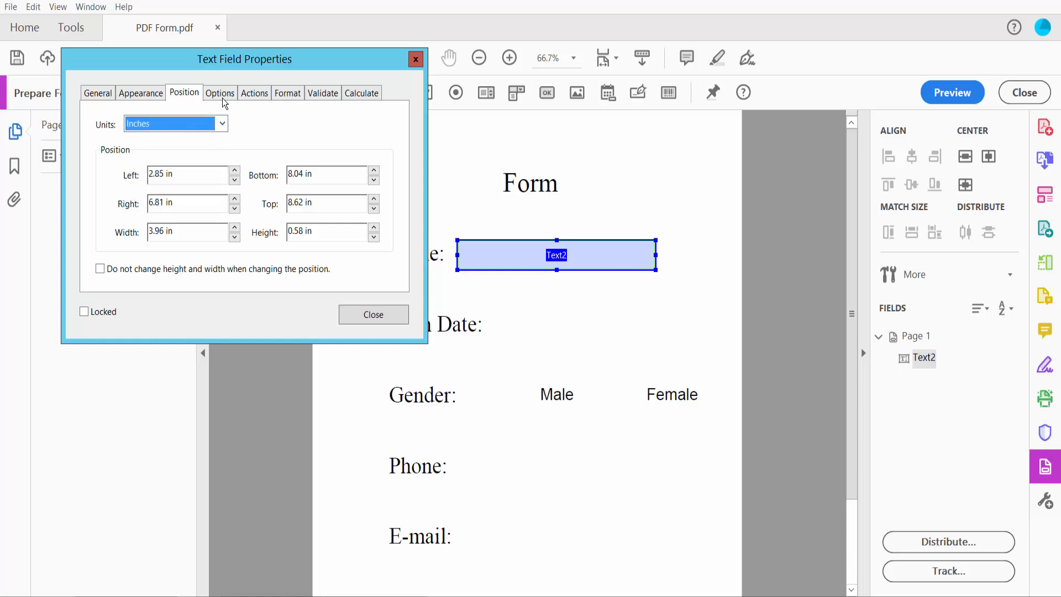
{"action": "left_click", "coordinate": [221, 94]}
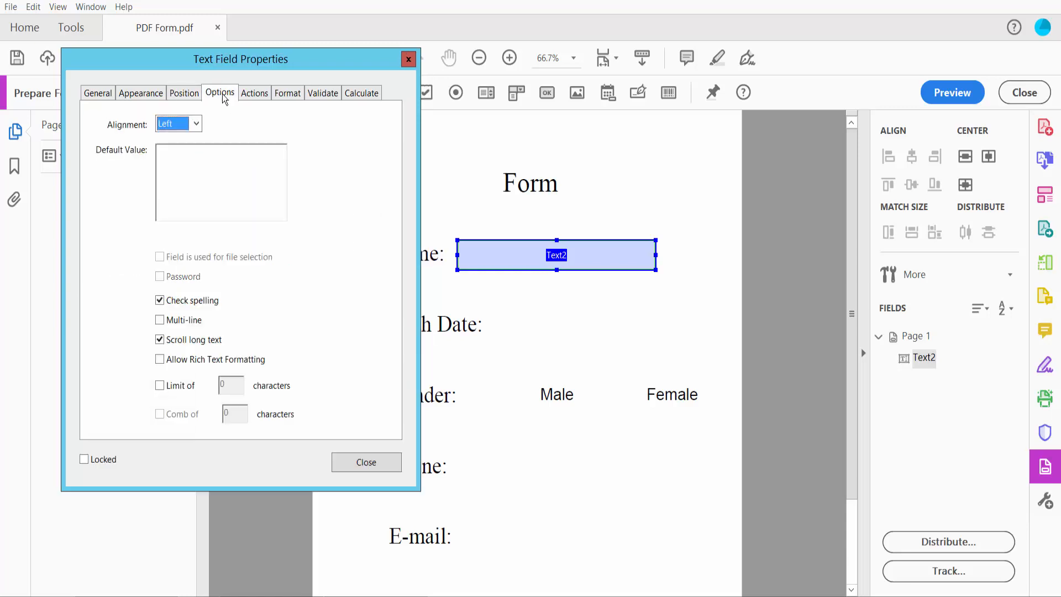
{"action": "left_click", "coordinate": [196, 125]}
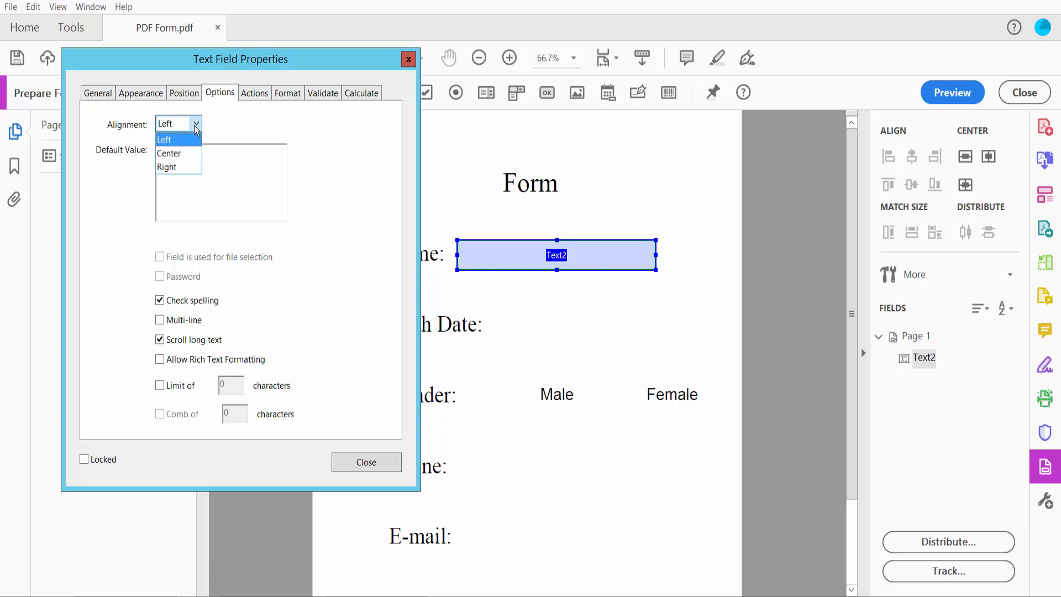
{"action": "left_click", "coordinate": [171, 154]}
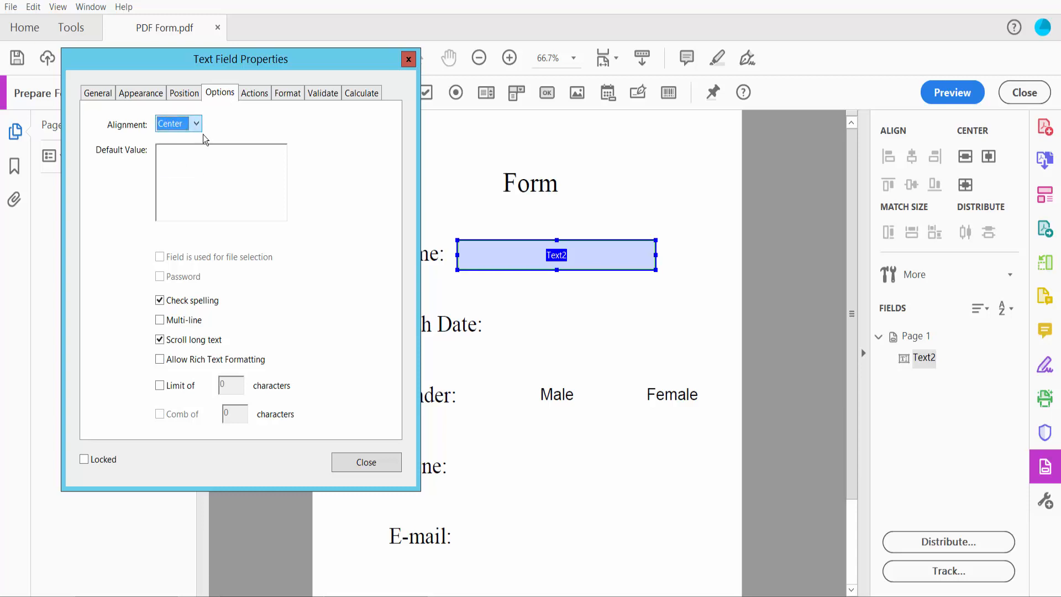
Leave the Name field's format category at None and close its properties.
{"action": "left_click", "coordinate": [254, 94]}
{"action": "left_click", "coordinate": [288, 94]}
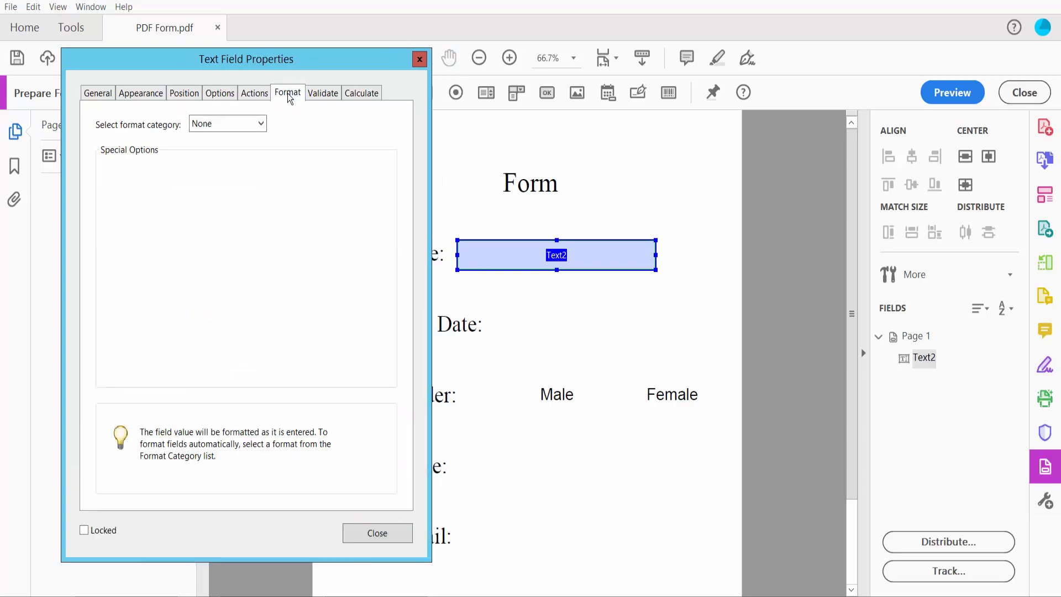
{"action": "left_click", "coordinate": [261, 124]}
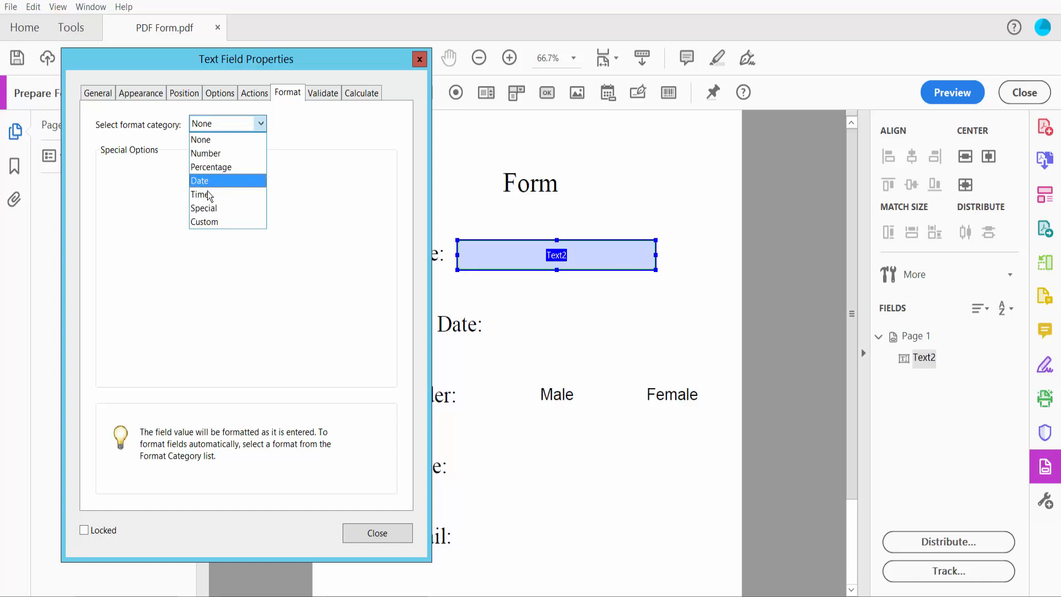
{"action": "left_click", "coordinate": [205, 141]}
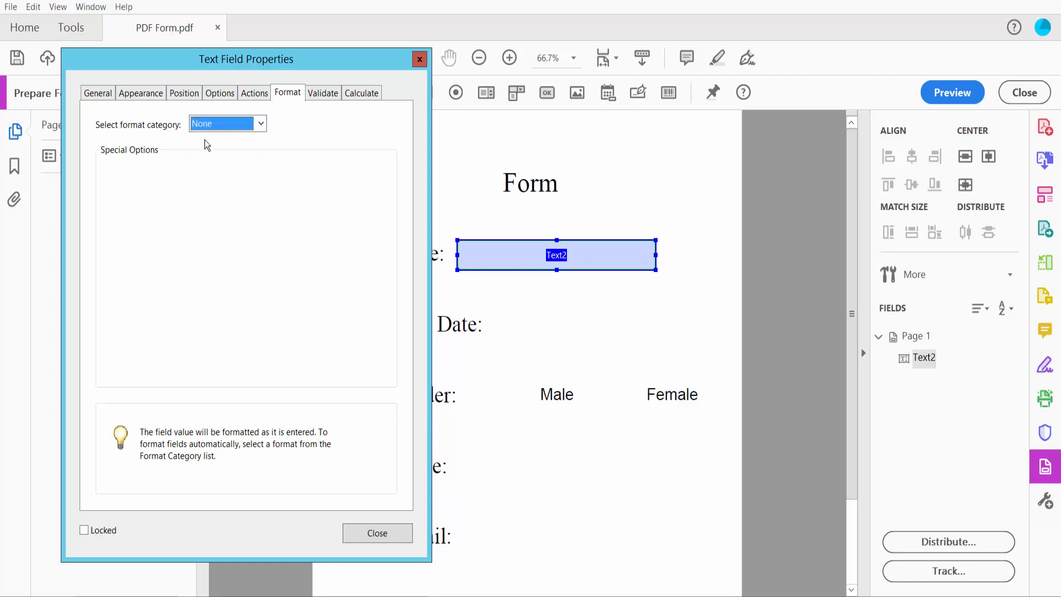
{"action": "left_click", "coordinate": [95, 94]}
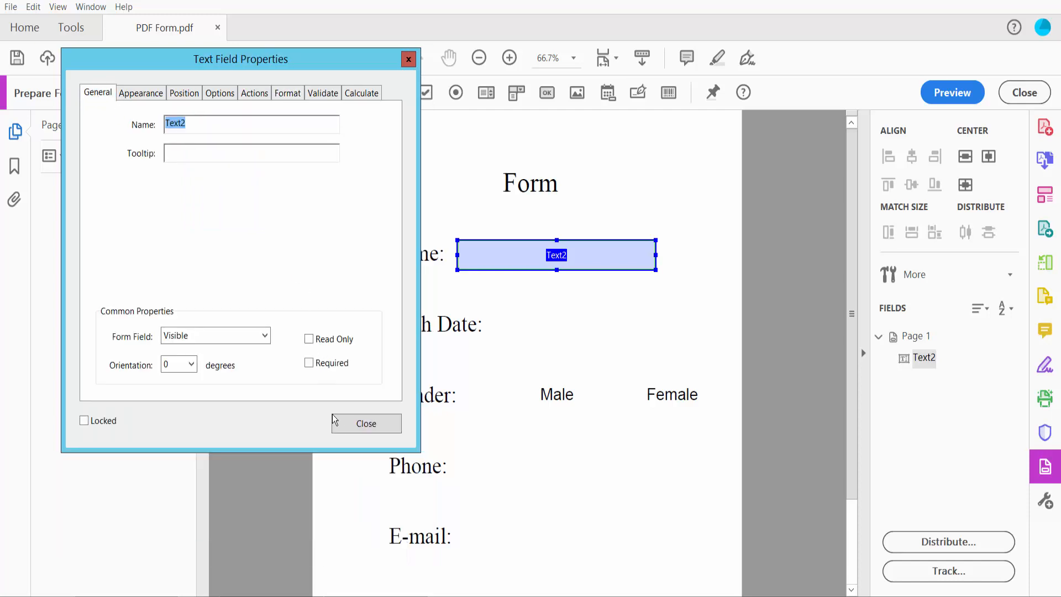
{"action": "left_click", "coordinate": [374, 427]}
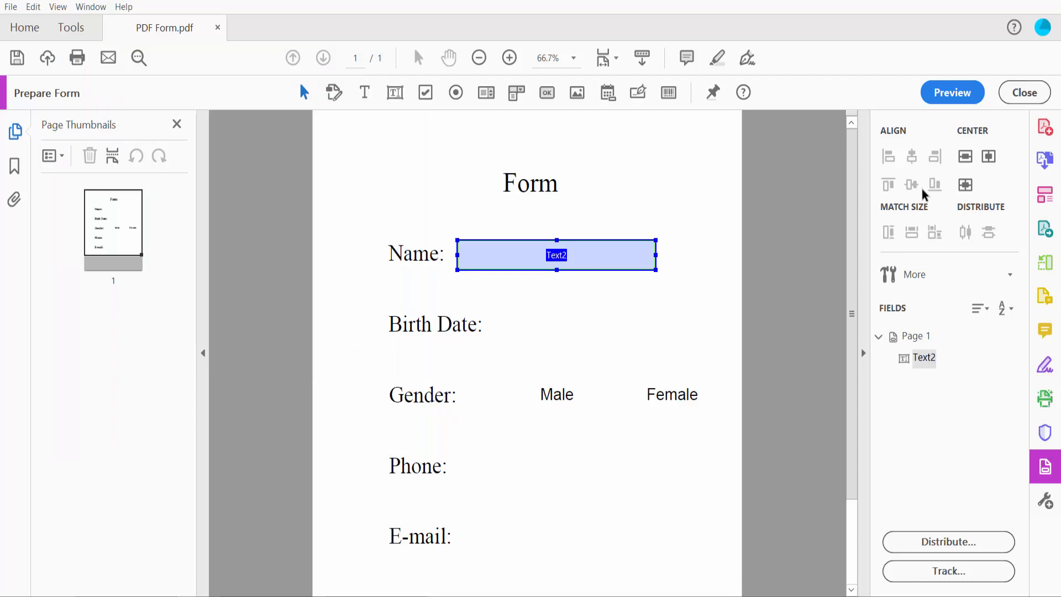
Preview the form, enter a test name in the Name field, then resume editing.
{"action": "left_click", "coordinate": [953, 92]}
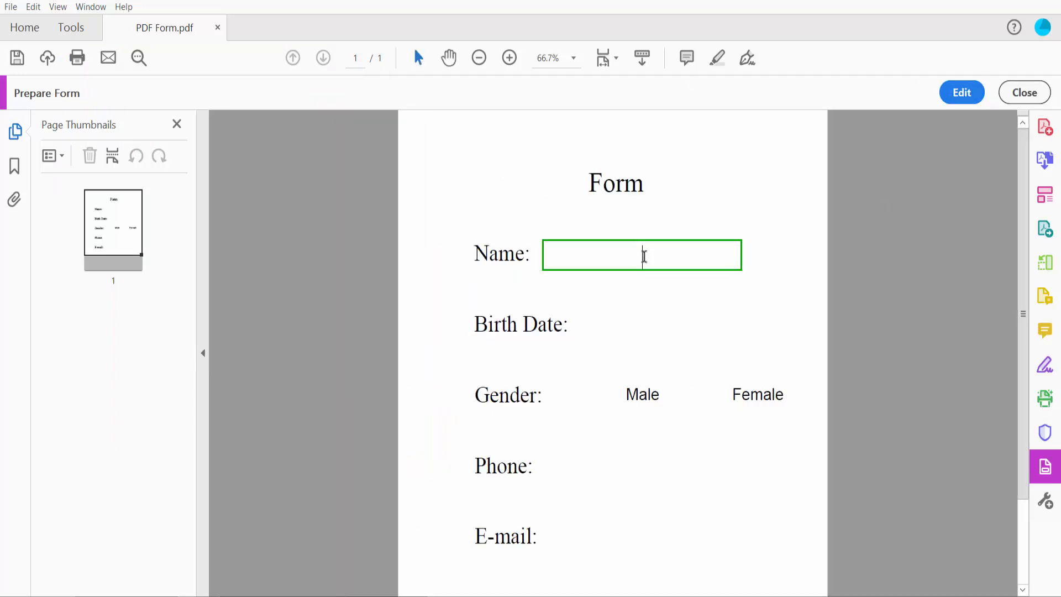
{"action": "type", "text": "sajib321"}
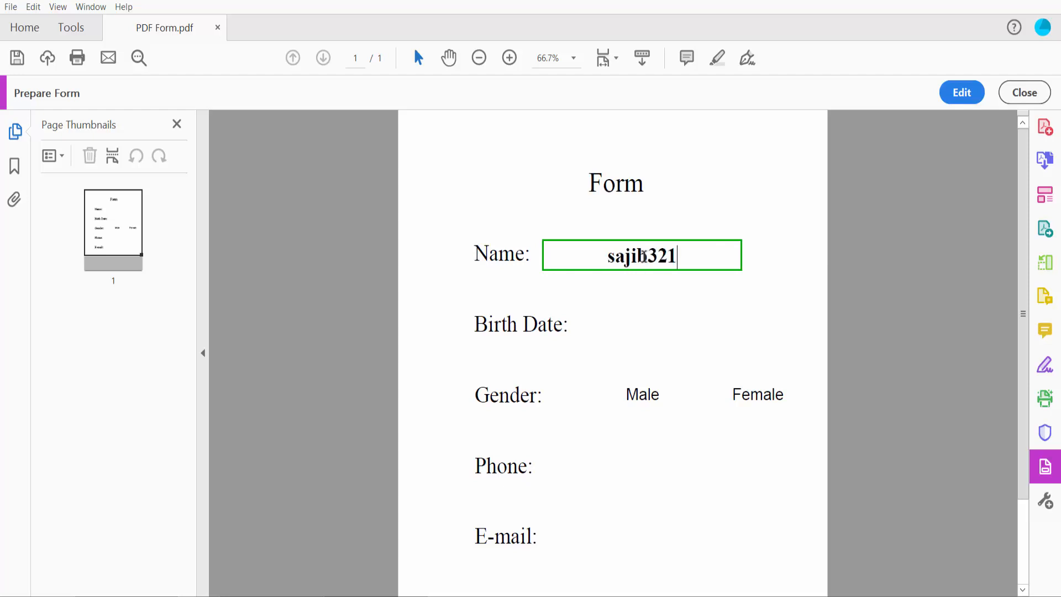
{"action": "left_click", "coordinate": [710, 331]}
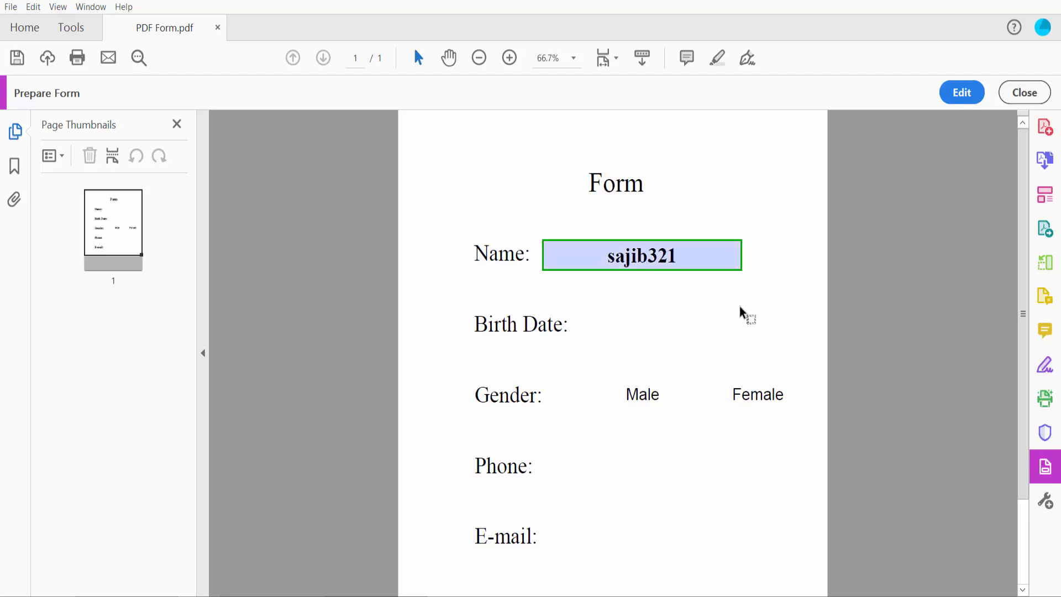
{"action": "left_click", "coordinate": [956, 93]}
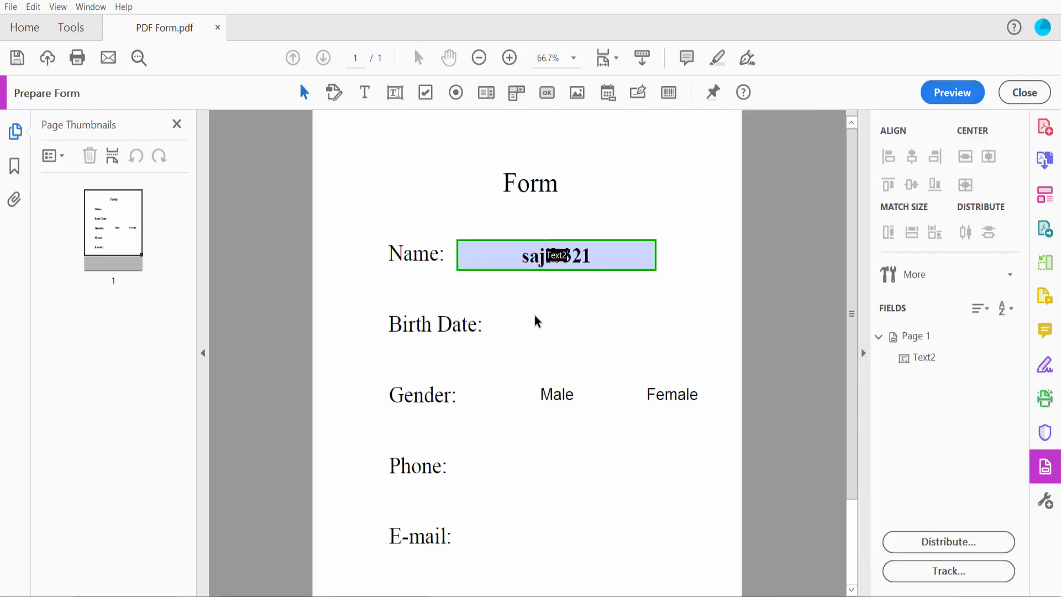
{"action": "scroll", "coordinate": [530, 315], "scroll_direction": "down", "scroll_amount": 1}
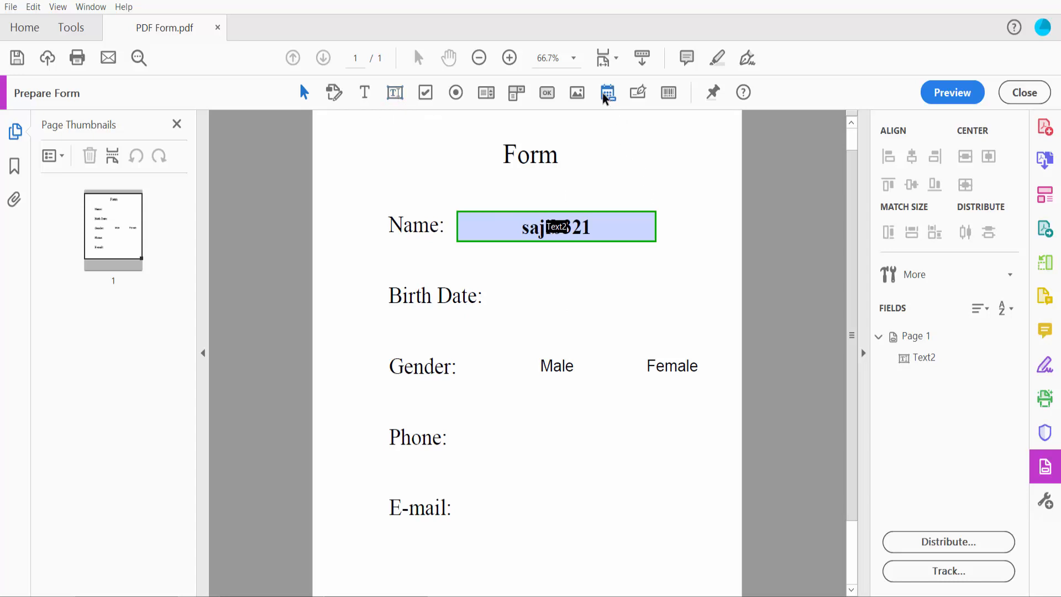
Draw a text field beside Birth Date and format it as a Date, mm/dd/yyyy.
{"action": "left_click", "coordinate": [394, 92]}
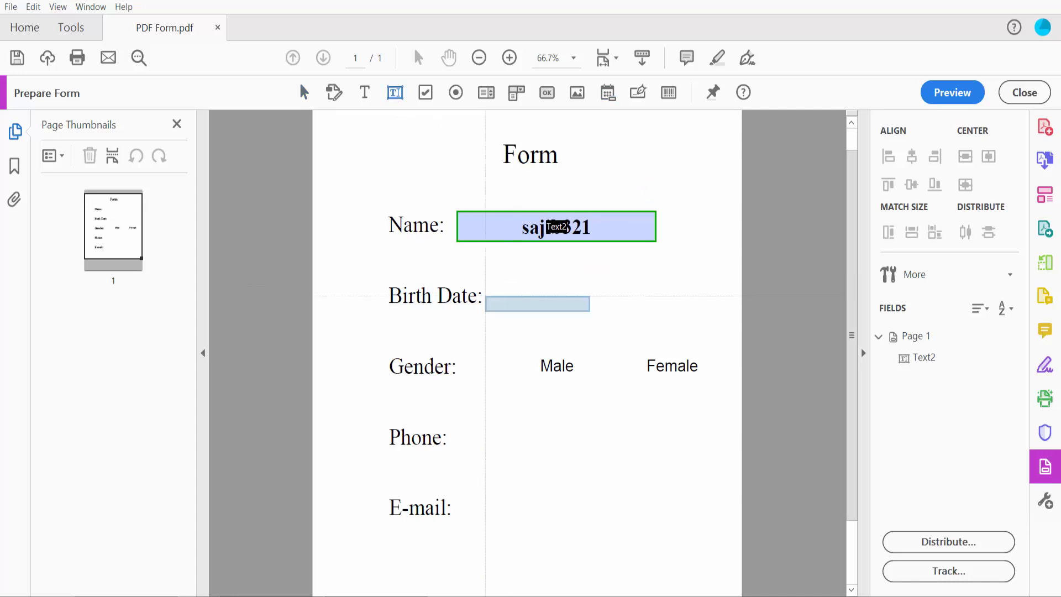
{"action": "mouse_move", "coordinate": [485, 278]}
{"action": "left_mouse_down"}
{"action": "mouse_move", "coordinate": [489, 302]}
{"action": "mouse_move", "coordinate": [671, 312]}
{"action": "mouse_move", "coordinate": [644, 310]}
{"action": "left_mouse_up"}
{"action": "right_click", "coordinate": [564, 294]}
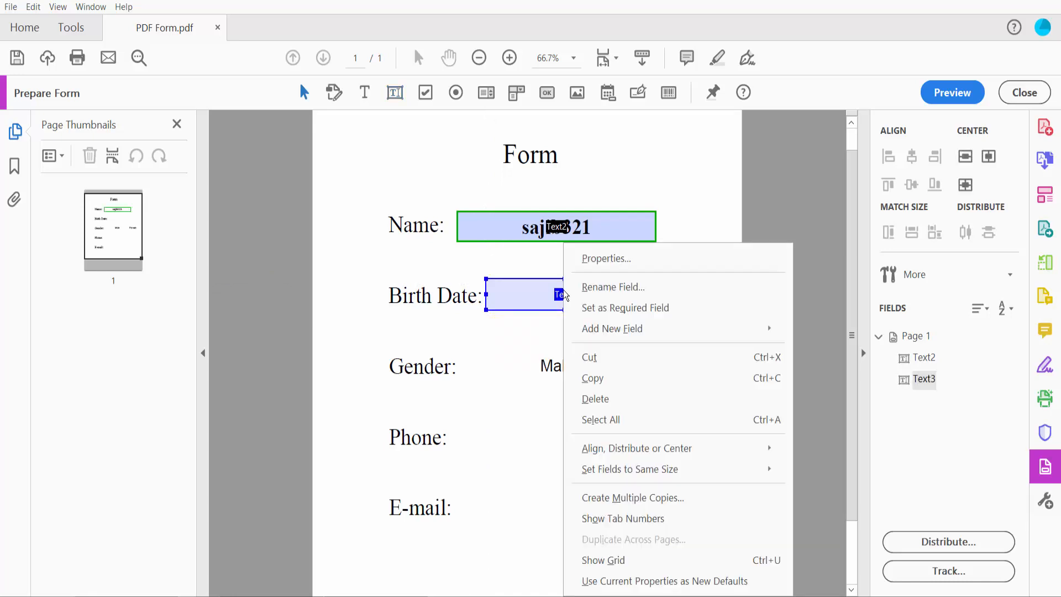
{"action": "left_click", "coordinate": [596, 260]}
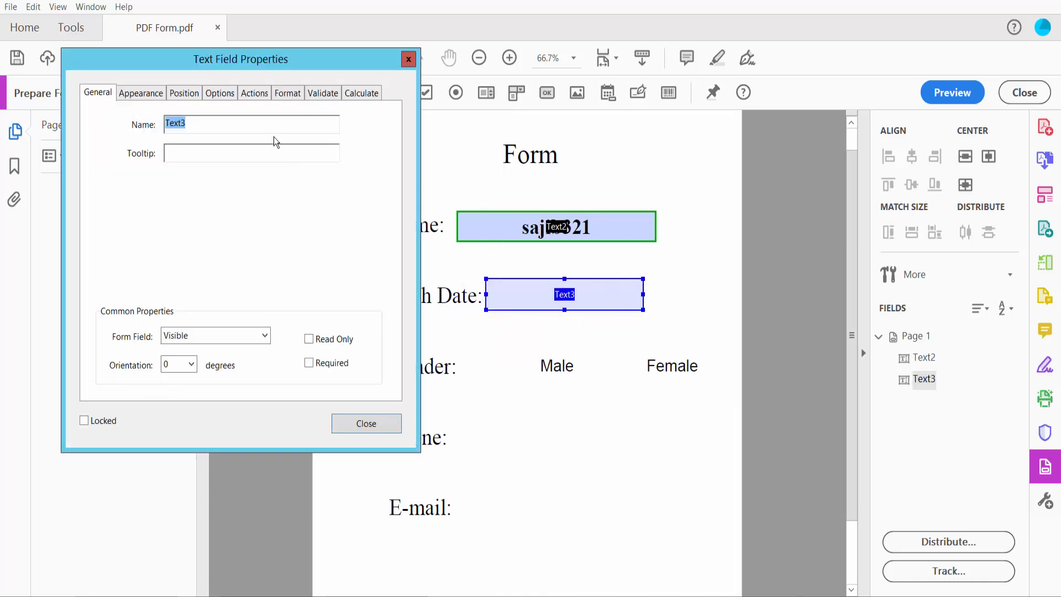
{"action": "left_click", "coordinate": [288, 94]}
{"action": "left_click", "coordinate": [261, 125]}
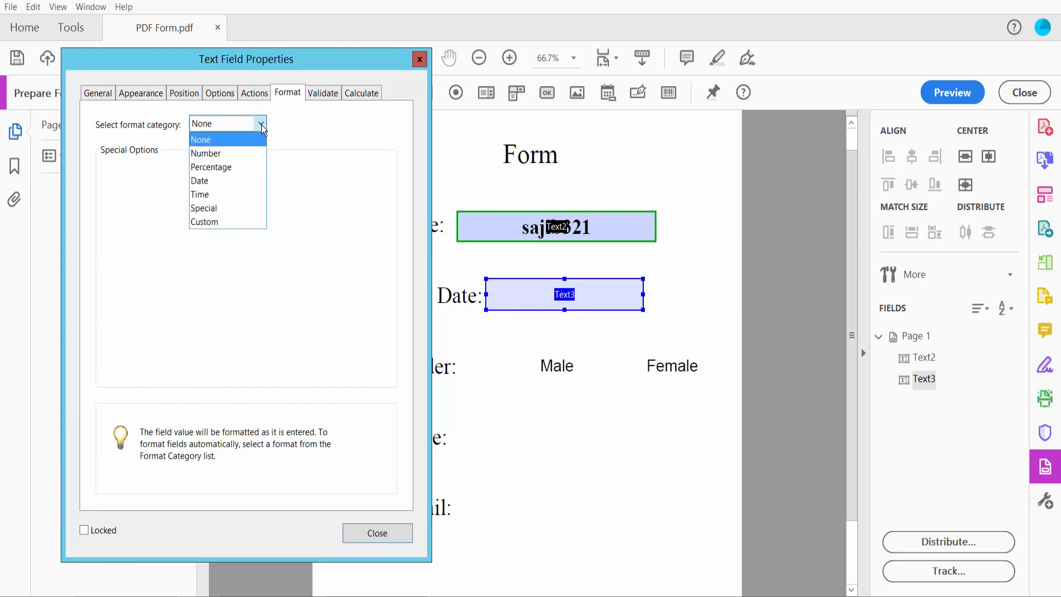
{"action": "left_click", "coordinate": [195, 177]}
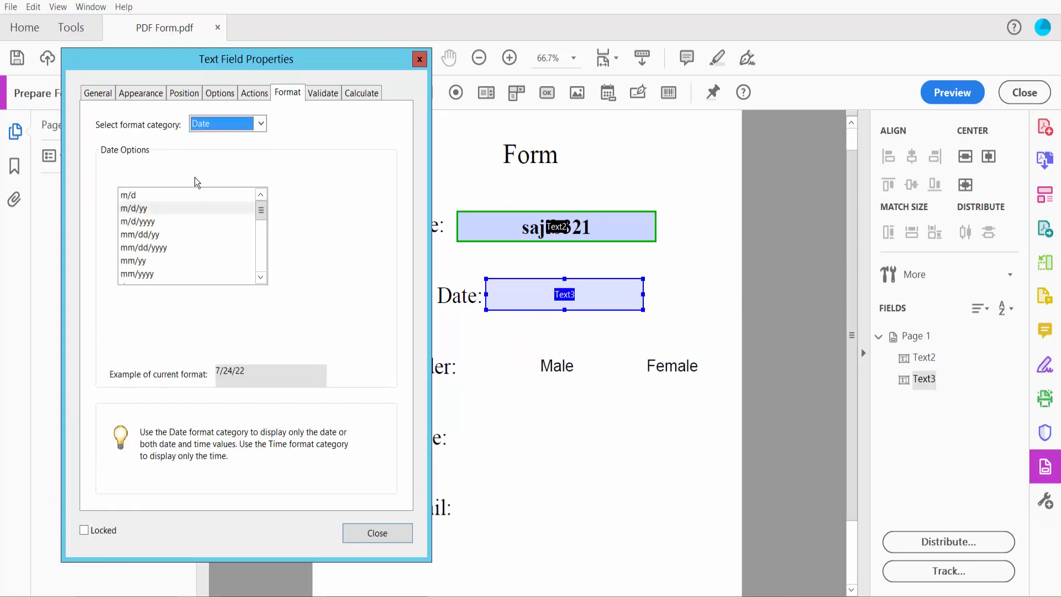
{"action": "left_click", "coordinate": [148, 250]}
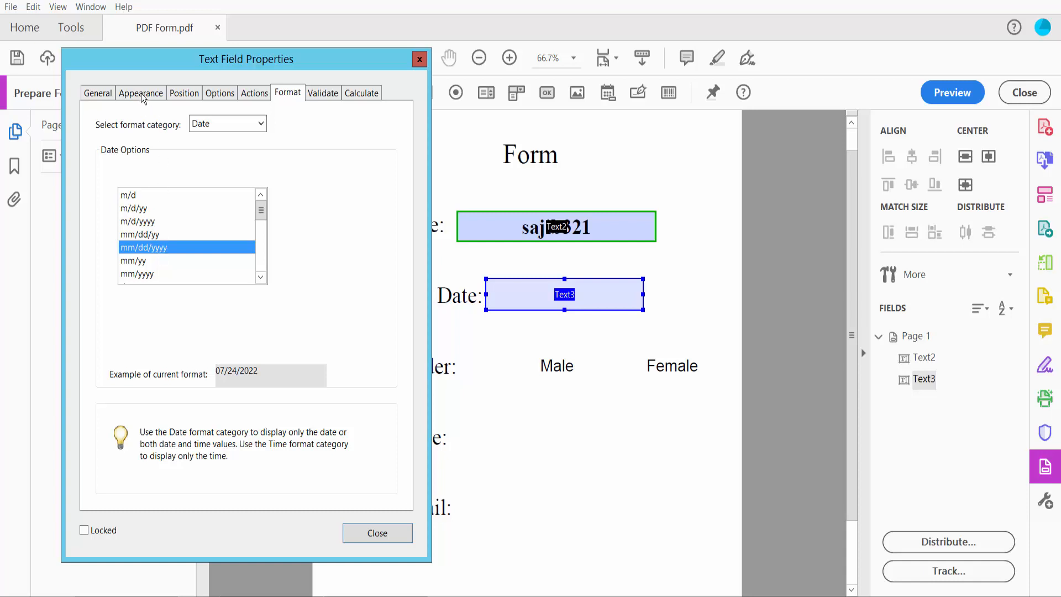
Give the Birth Date field Auto font size, green border and white fill.
{"action": "left_click", "coordinate": [142, 94]}
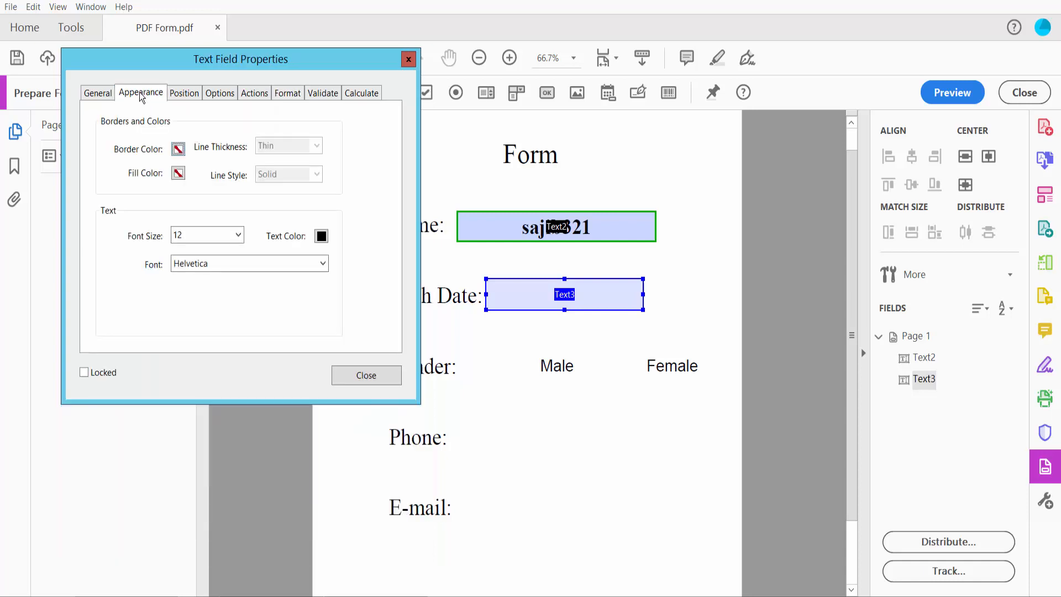
{"action": "left_click", "coordinate": [238, 235]}
{"action": "left_click", "coordinate": [186, 250]}
{"action": "left_click", "coordinate": [178, 149]}
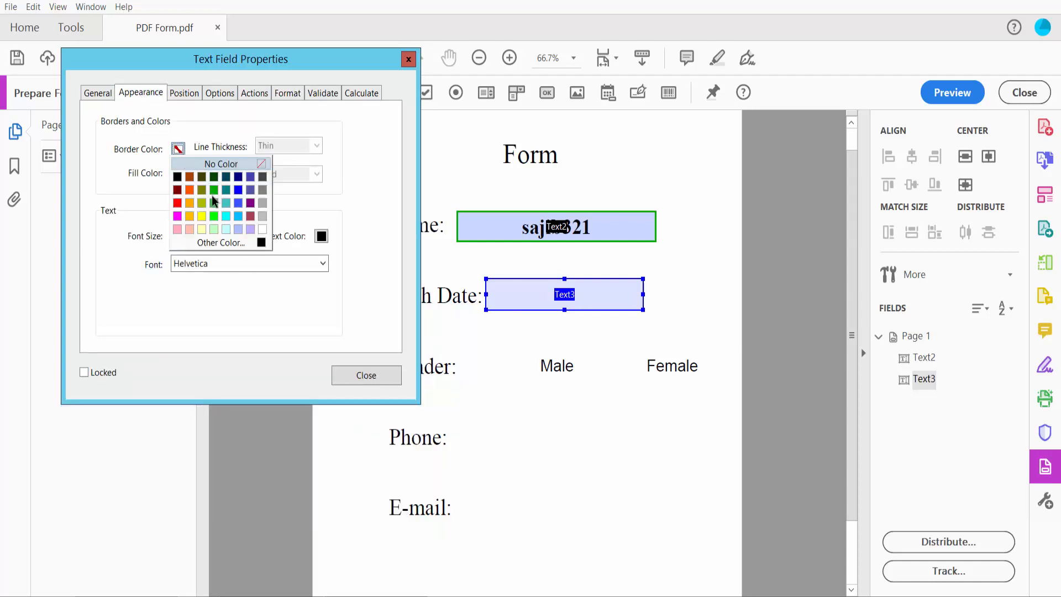
{"action": "left_click", "coordinate": [213, 197]}
{"action": "left_click", "coordinate": [178, 173]}
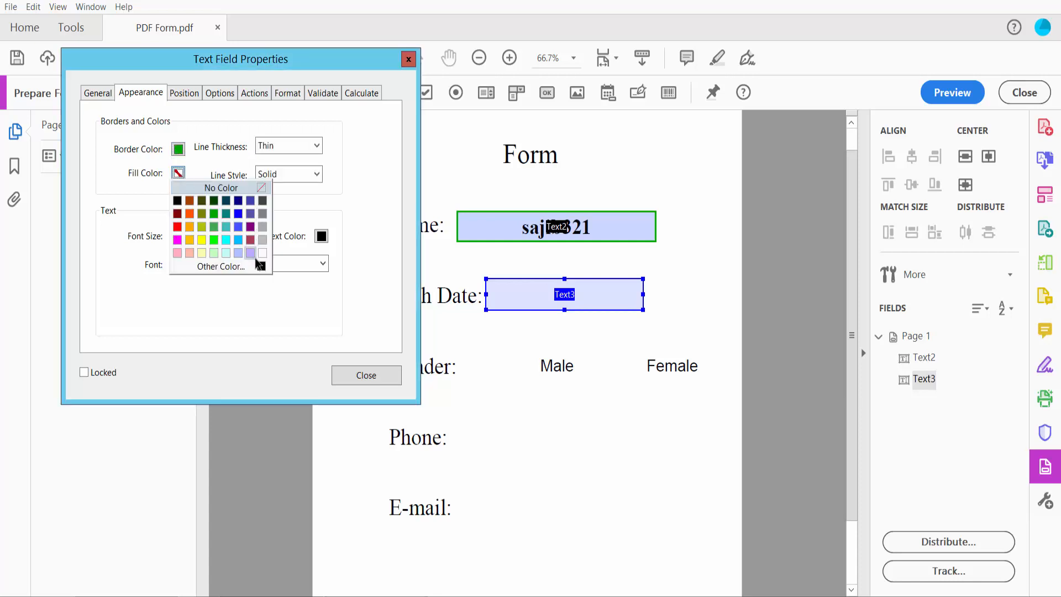
{"action": "left_click", "coordinate": [263, 252]}
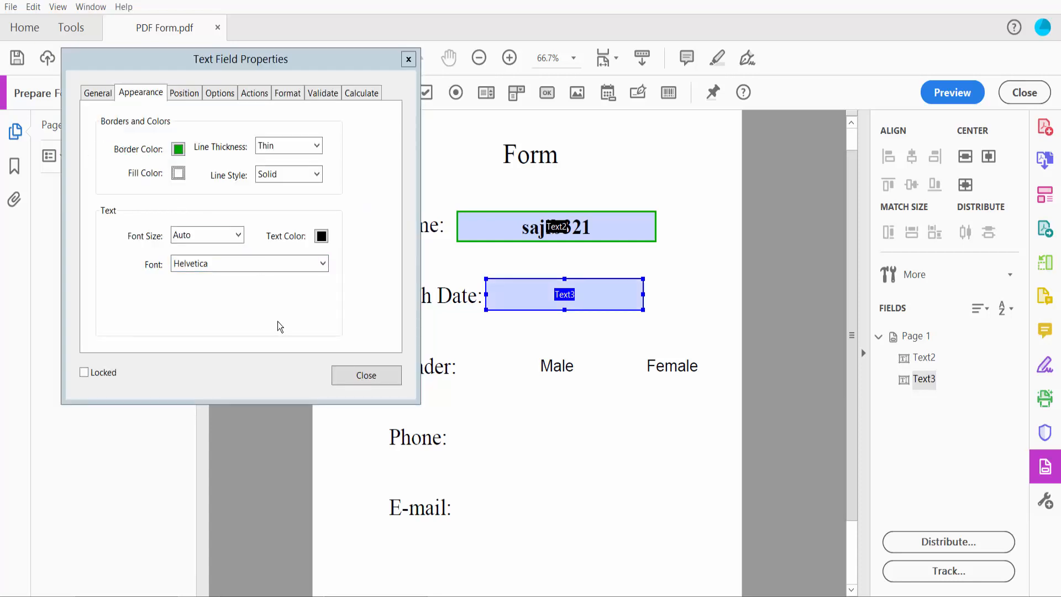
{"action": "left_click", "coordinate": [378, 380]}
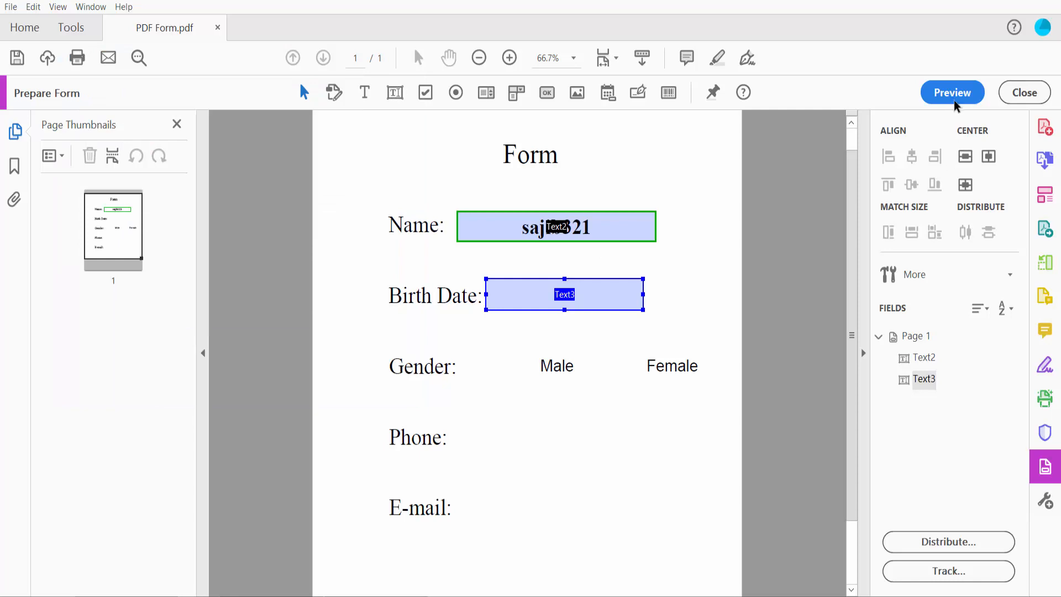
In preview, pick the 12th from the Birth Date calendar (07/12/2022), then resume editing.
{"action": "left_click", "coordinate": [952, 93]}
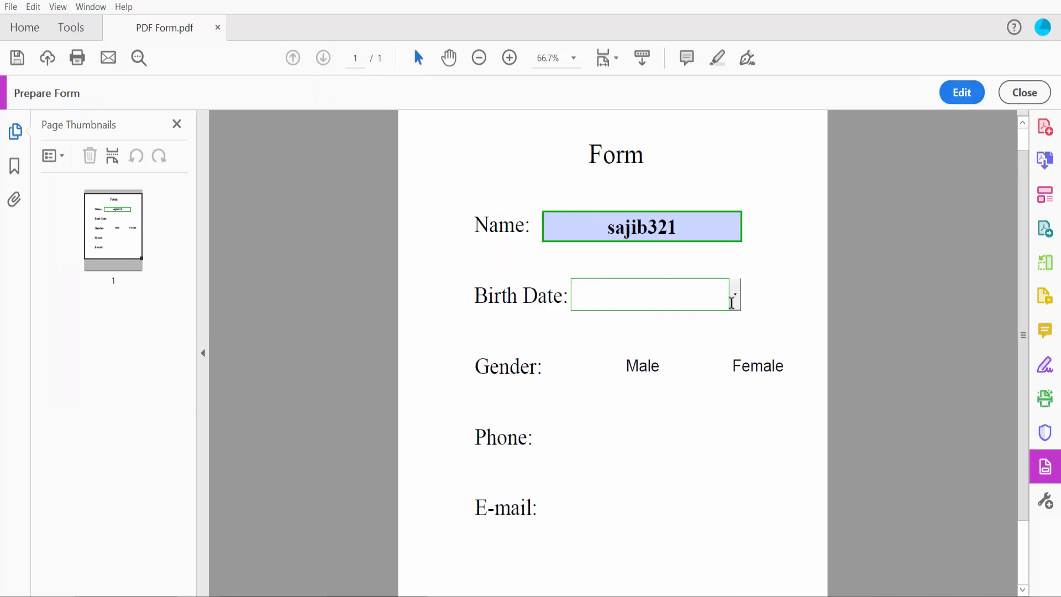
{"action": "left_click", "coordinate": [736, 296]}
{"action": "left_click", "coordinate": [635, 376]}
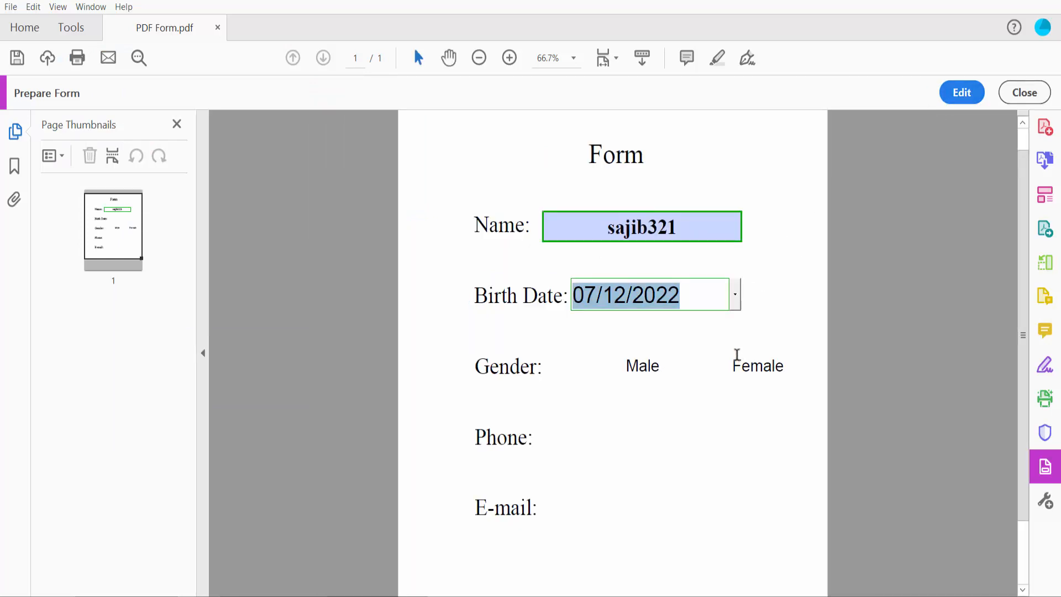
{"action": "left_click", "coordinate": [710, 338]}
{"action": "scroll", "coordinate": [741, 267], "scroll_direction": "down", "scroll_amount": 3}
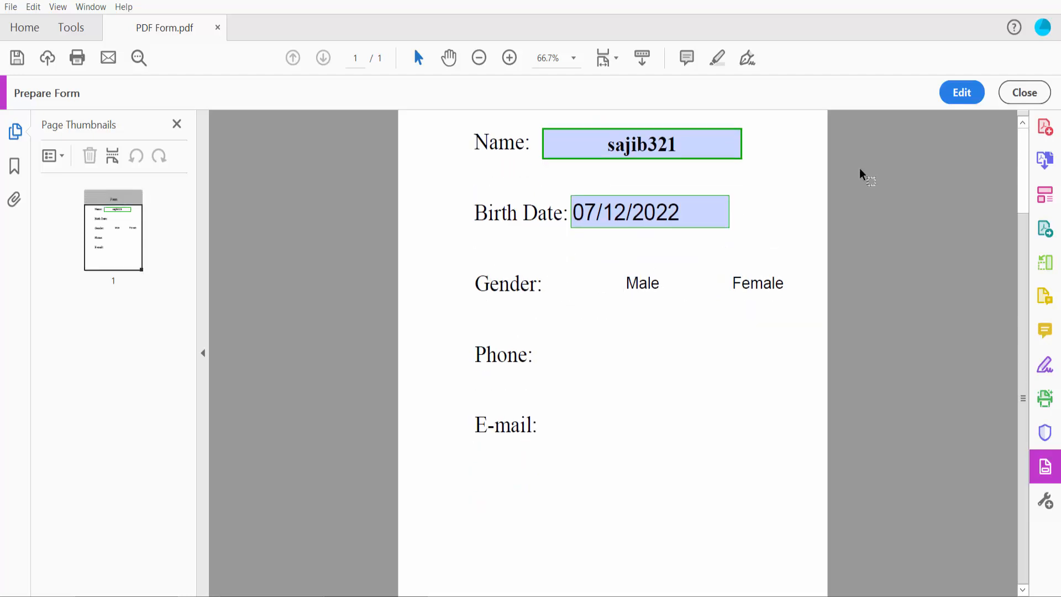
{"action": "left_click", "coordinate": [961, 93]}
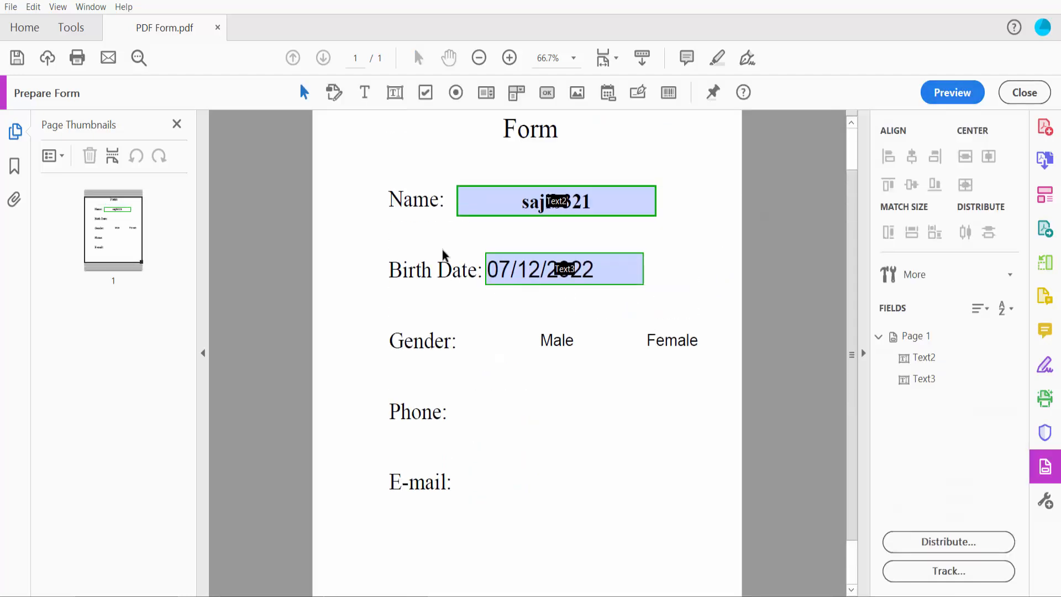
Place Group4 radio buttons beside Male and Female on the Gender row.
{"action": "left_click", "coordinate": [457, 94]}
{"action": "left_click_drag", "start_coordinate": [475, 320], "coordinate": [522, 363]}
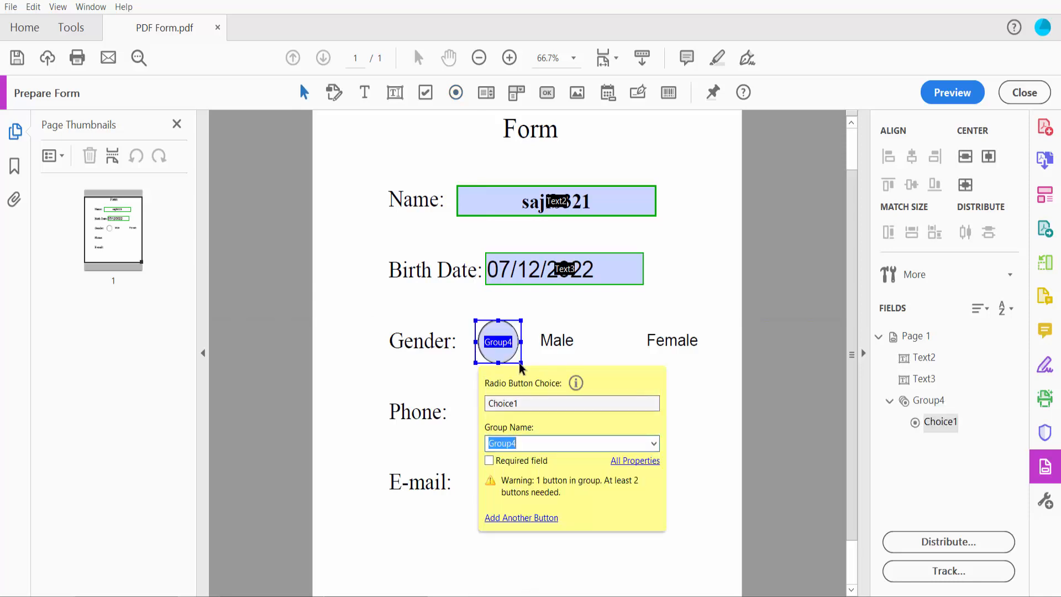
{"action": "left_click", "coordinate": [521, 518]}
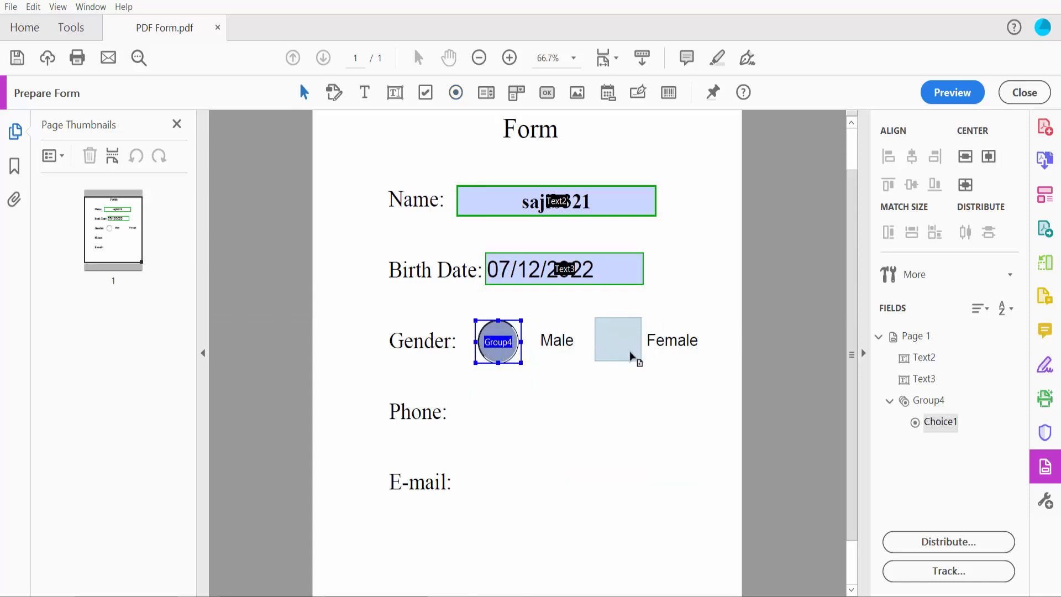
{"action": "left_click", "coordinate": [634, 355]}
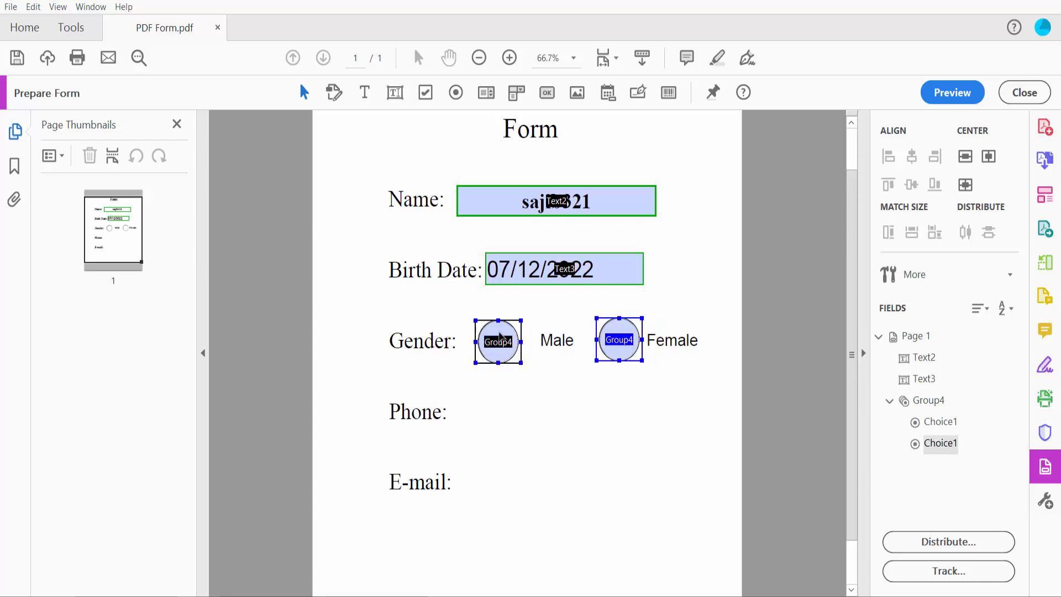
Give the Male radio button a green, Medium-thickness border.
{"action": "right_click", "coordinate": [502, 339]}
{"action": "left_click", "coordinate": [525, 258]}
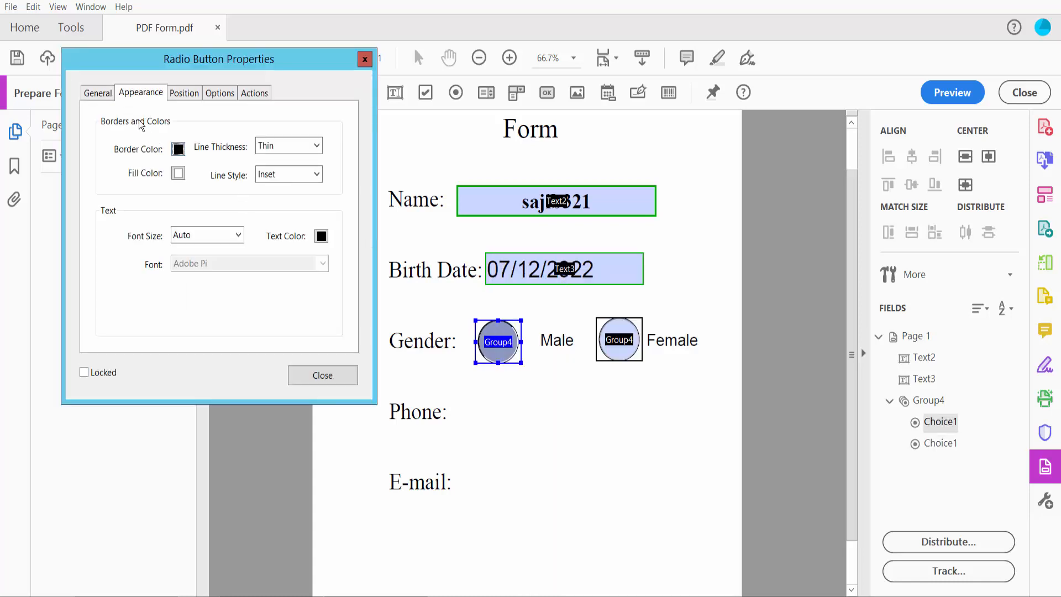
{"action": "left_click", "coordinate": [97, 98]}
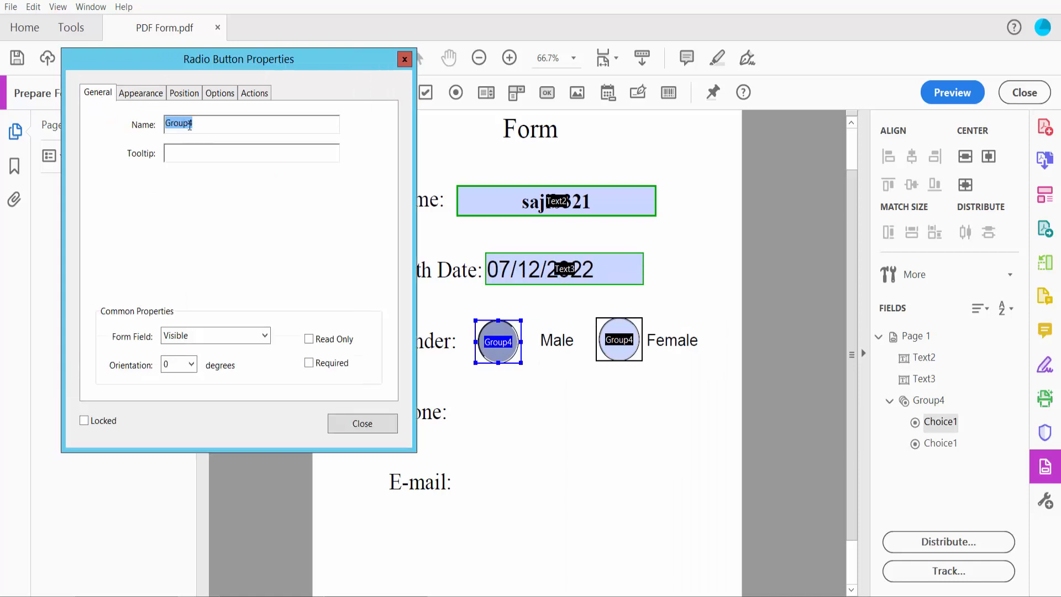
{"action": "left_click", "coordinate": [141, 93]}
{"action": "left_click", "coordinate": [178, 148]}
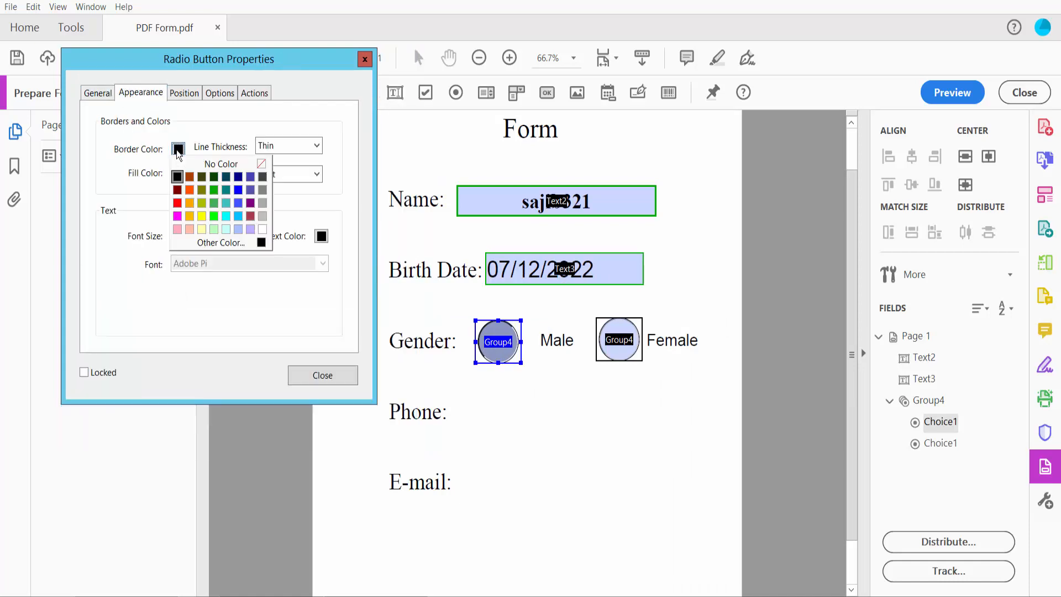
{"action": "left_click", "coordinate": [214, 203]}
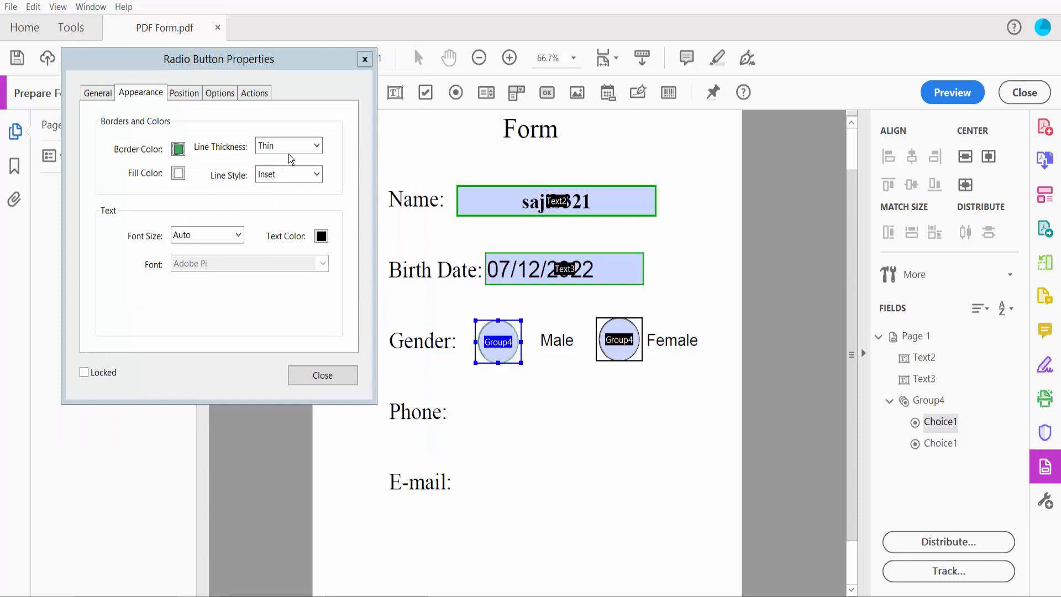
{"action": "left_click", "coordinate": [317, 145]}
{"action": "left_click", "coordinate": [282, 171]}
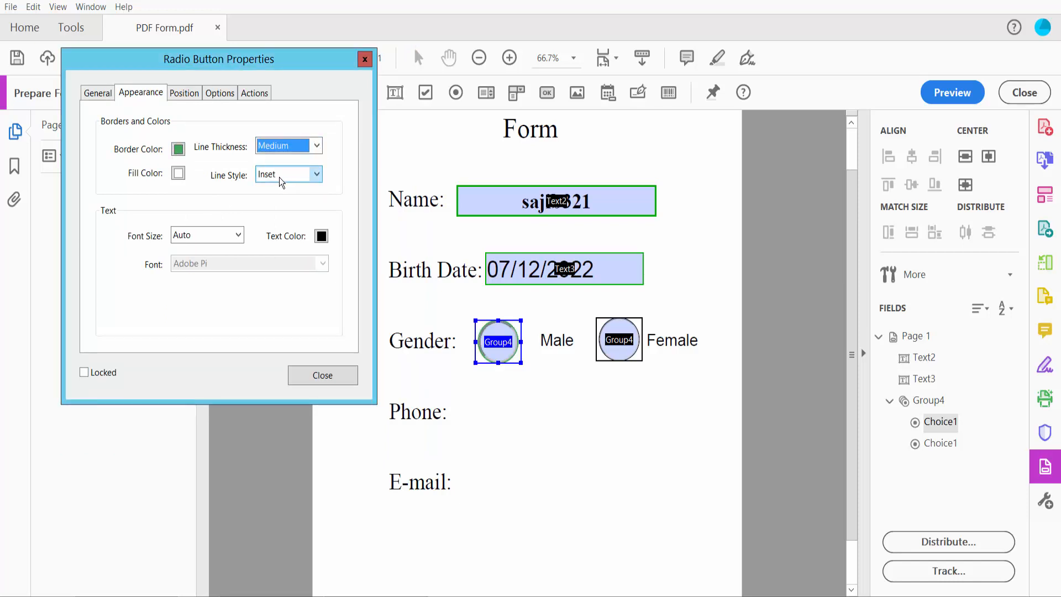
{"action": "left_click", "coordinate": [322, 375]}
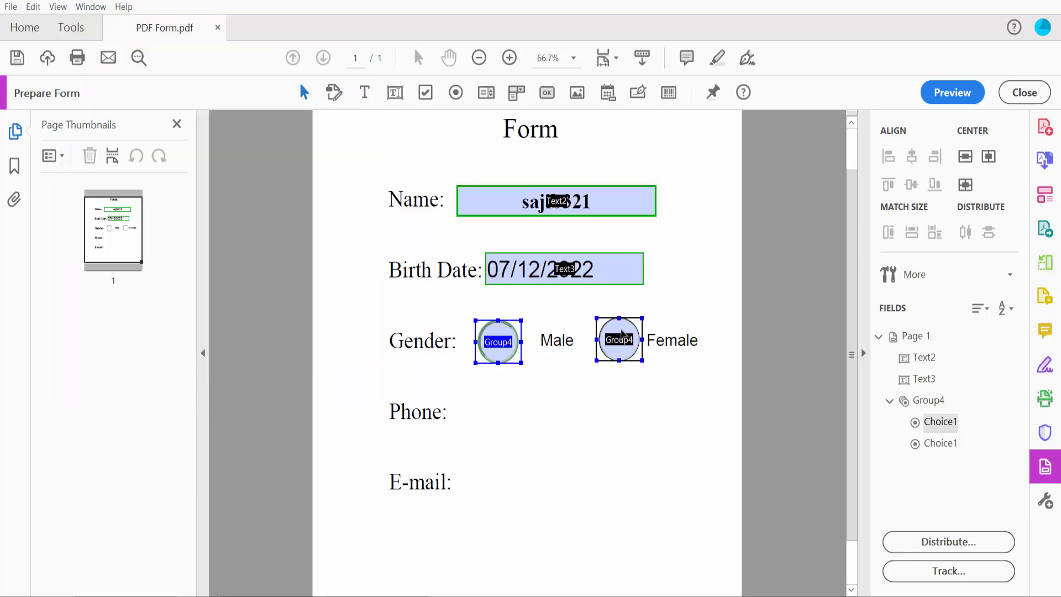
Make the Female radio button's border orange and view its Button Style choices.
{"action": "right_click", "coordinate": [620, 339]}
{"action": "left_click", "coordinate": [659, 259]}
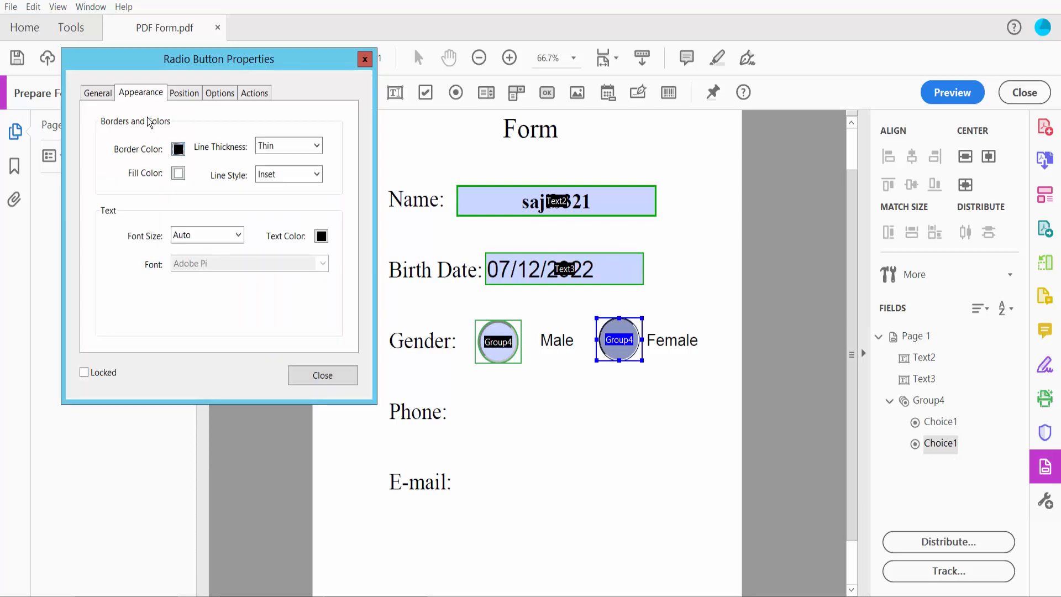
{"action": "left_click", "coordinate": [97, 93]}
{"action": "left_click", "coordinate": [134, 92]}
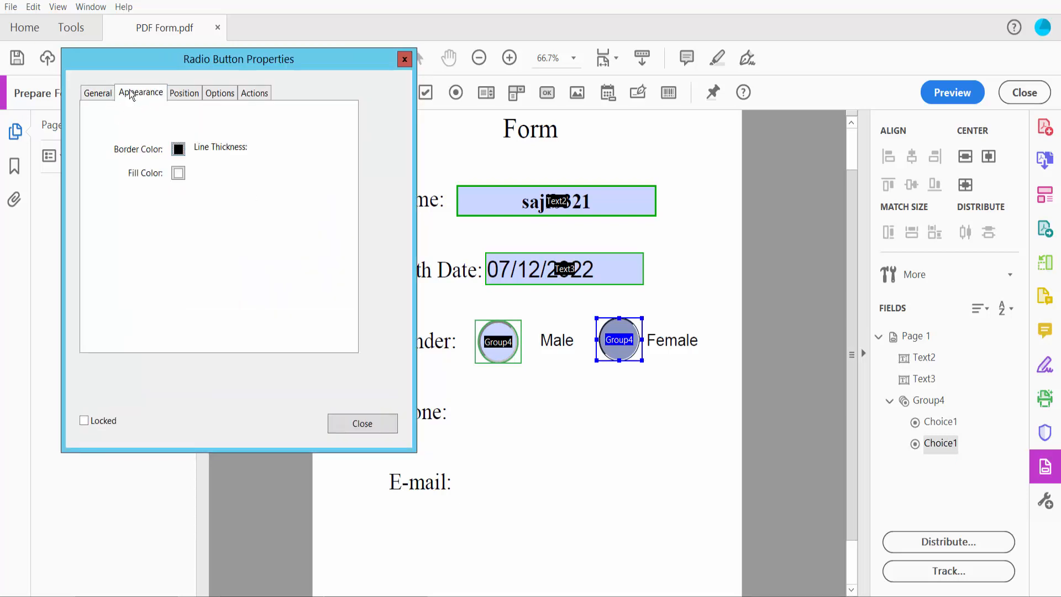
{"action": "left_click", "coordinate": [177, 150]}
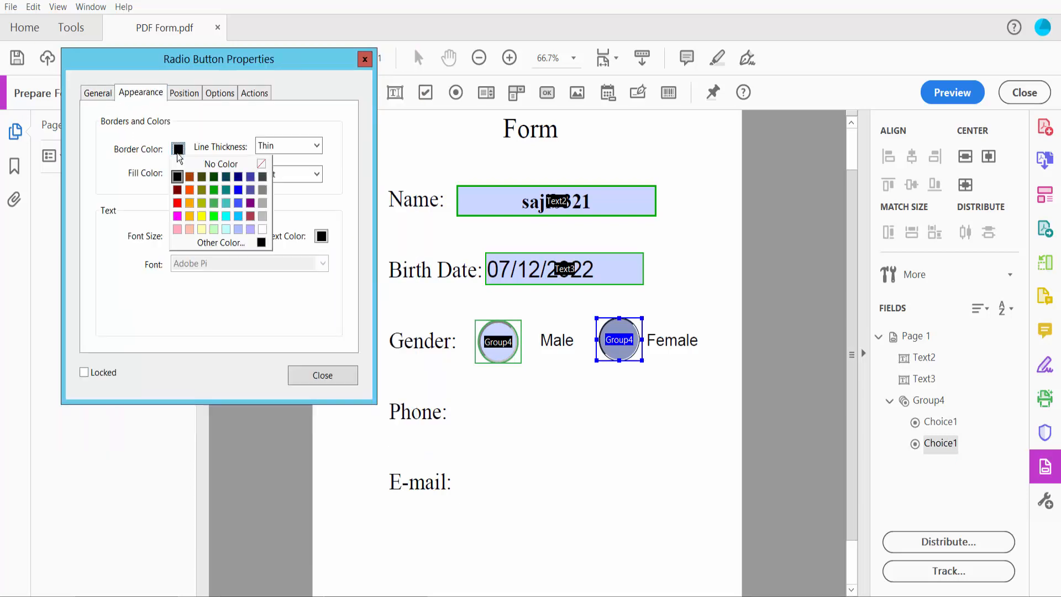
{"action": "left_click", "coordinate": [190, 190]}
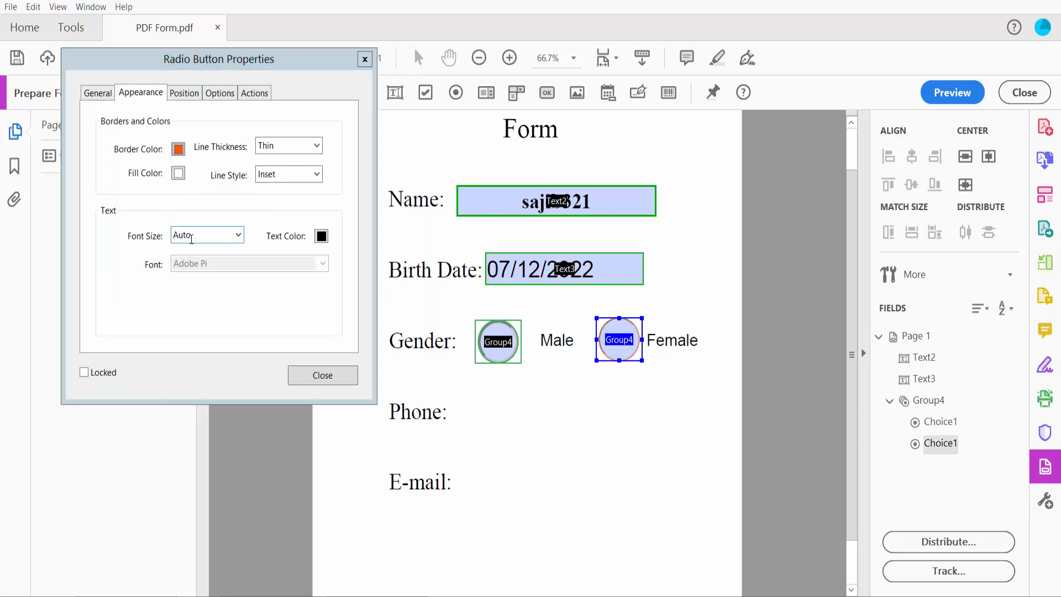
{"action": "left_click", "coordinate": [215, 94]}
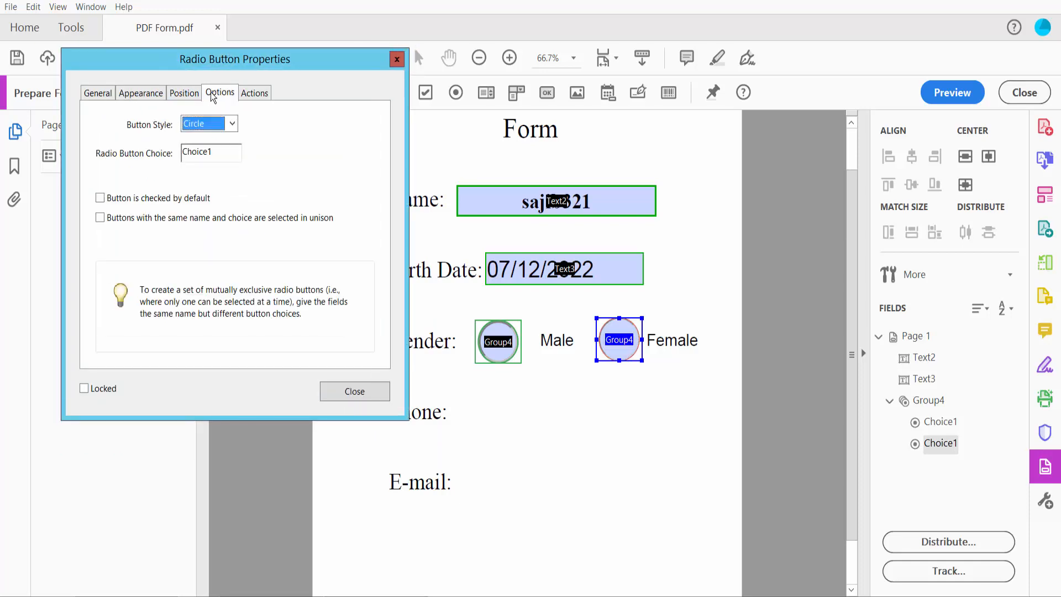
{"action": "left_click", "coordinate": [233, 123]}
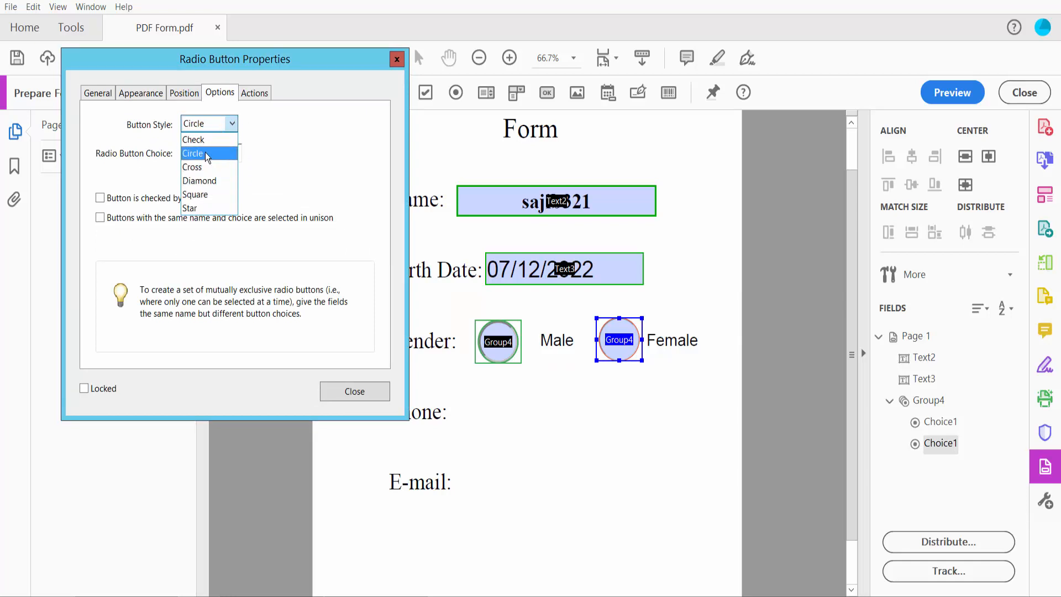
Keep the Circle button style, then preview and test selecting Male, Female, and Male again.
{"action": "left_click", "coordinate": [203, 153]}
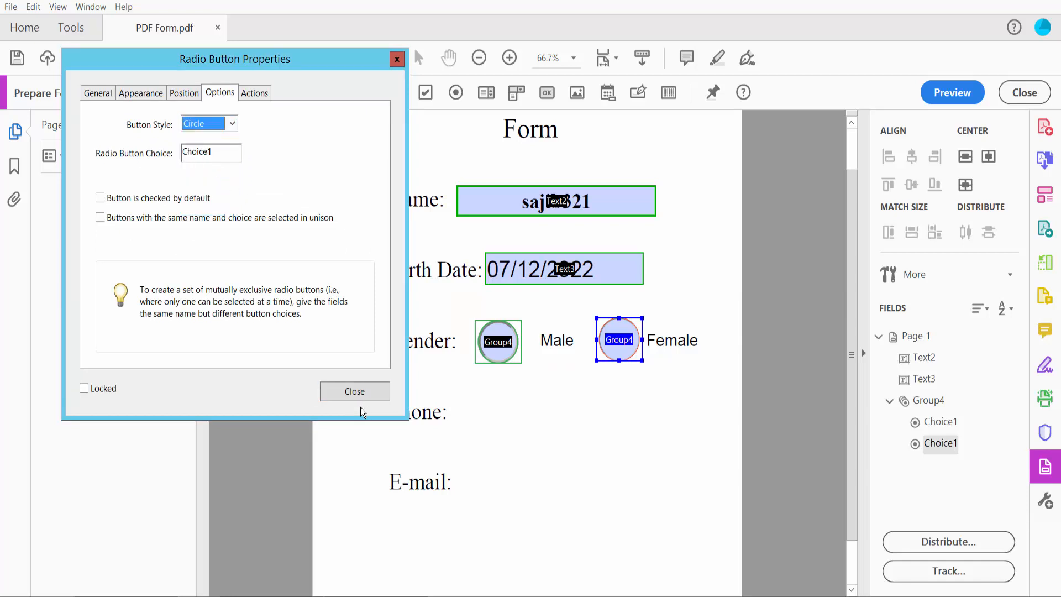
{"action": "left_click", "coordinate": [364, 389]}
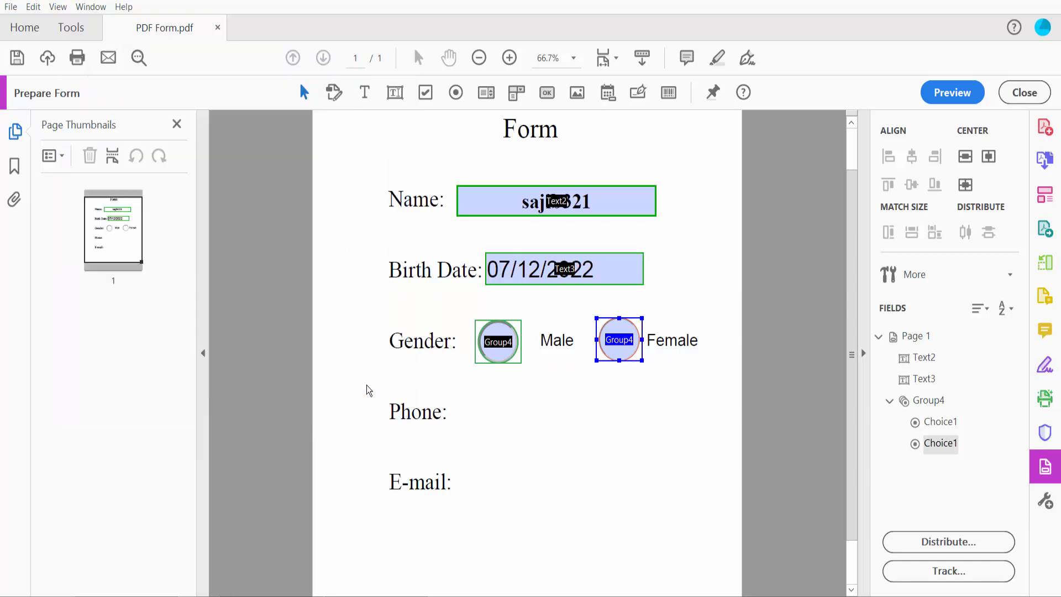
{"action": "left_click", "coordinate": [958, 94]}
{"action": "left_click", "coordinate": [595, 343]}
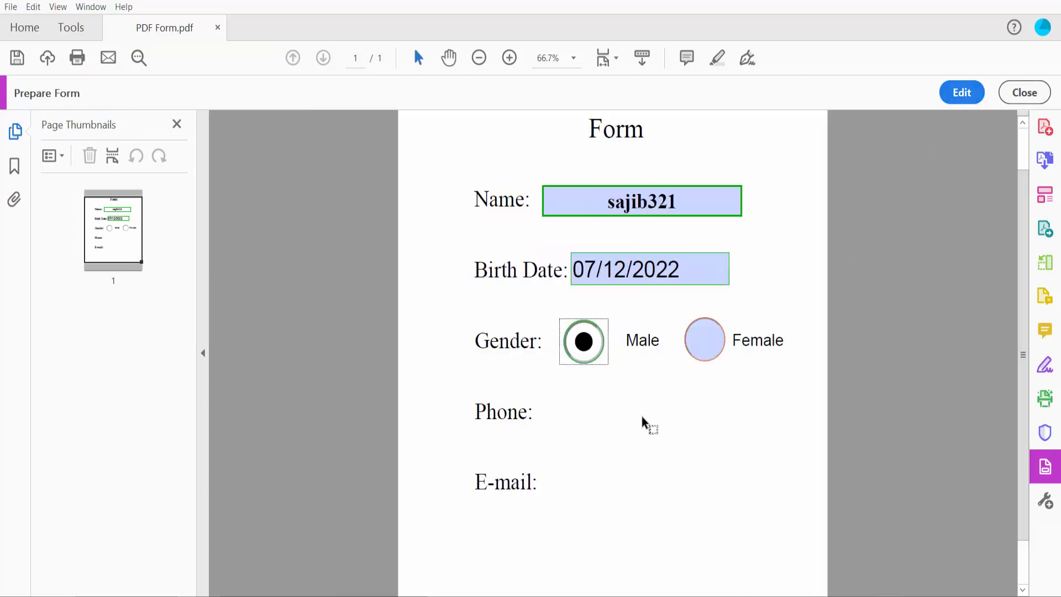
{"action": "left_click", "coordinate": [713, 348]}
{"action": "left_click", "coordinate": [585, 352]}
Scroll through the previewed form and return to field editing.
{"action": "scroll", "coordinate": [640, 393], "scroll_direction": "down", "scroll_amount": 2}
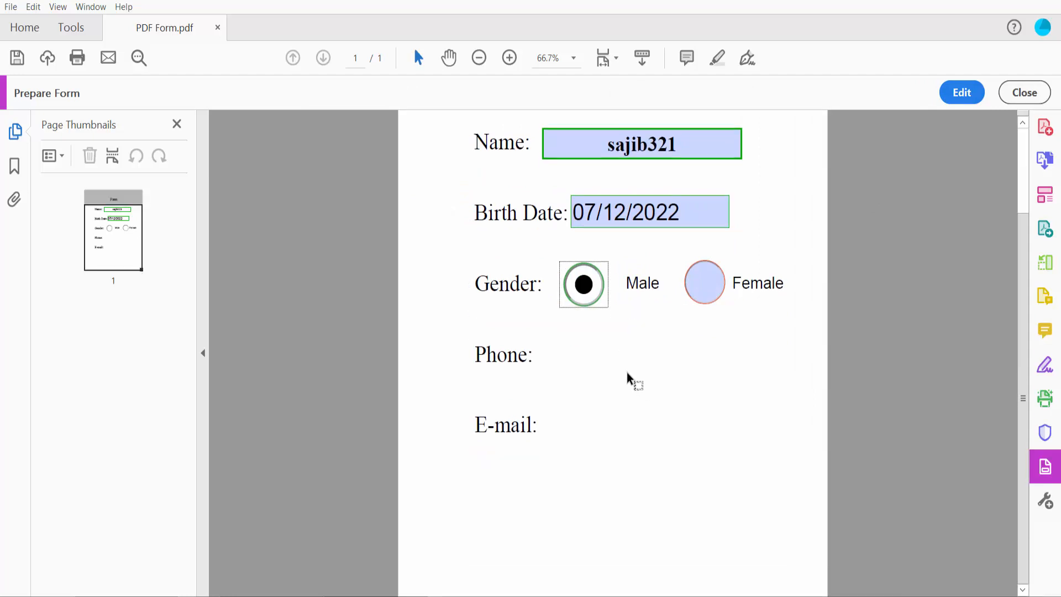
{"action": "scroll", "coordinate": [546, 369], "scroll_direction": "up", "scroll_amount": 3, "text": "ctrl"}
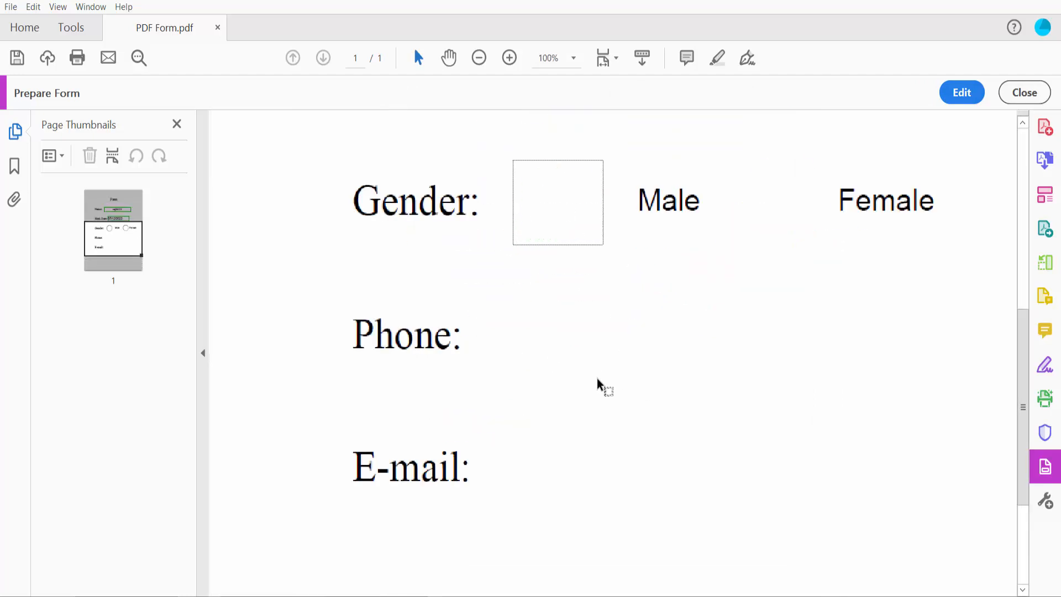
{"action": "scroll", "coordinate": [595, 378], "scroll_direction": "down", "scroll_amount": 1, "text": "ctrl"}
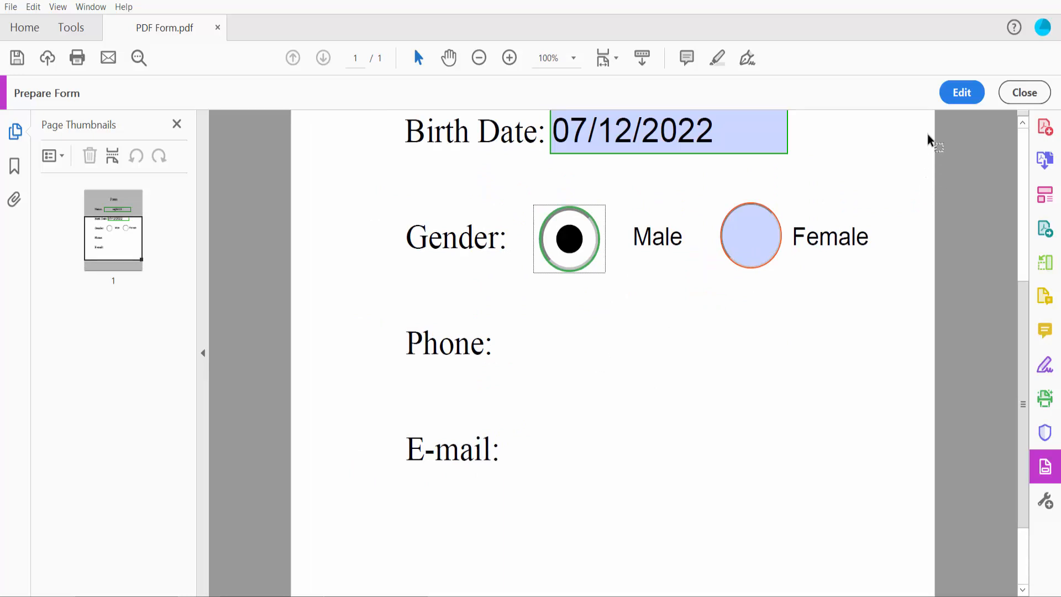
{"action": "left_click", "coordinate": [961, 93]}
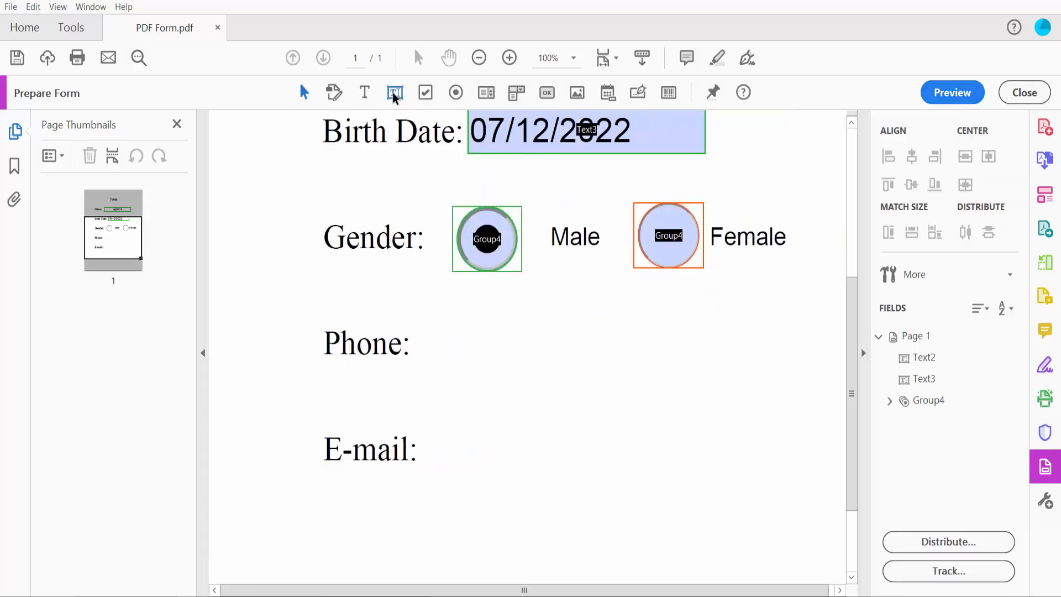
Draw a Text5 field beside Phone and open its properties.
{"action": "left_click", "coordinate": [395, 94]}
{"action": "left_click_drag", "start_coordinate": [418, 324], "coordinate": [672, 347]}
{"action": "right_click", "coordinate": [565, 348]}
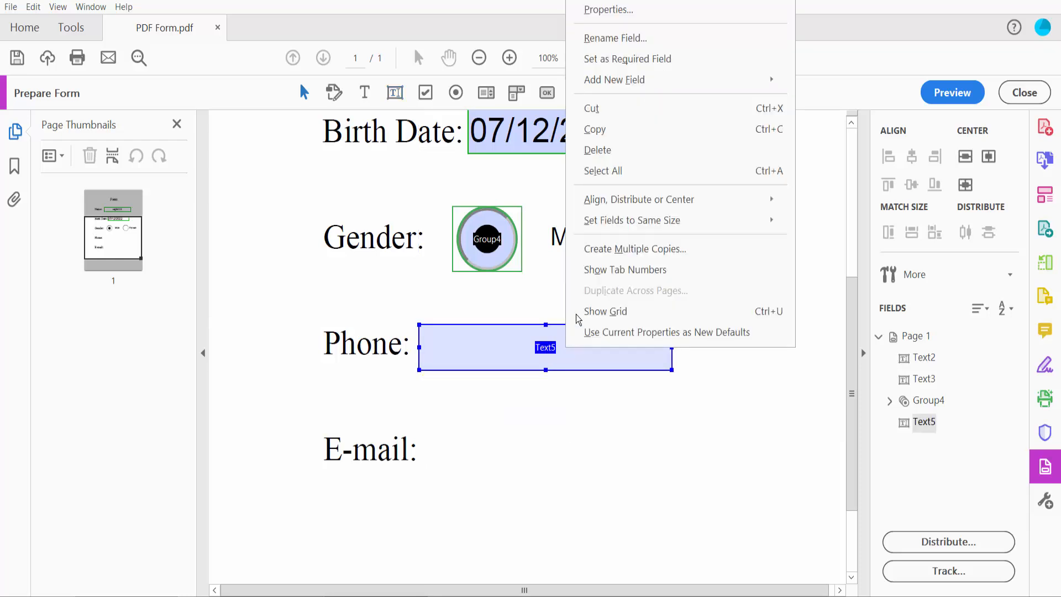
{"action": "left_click", "coordinate": [611, 10]}
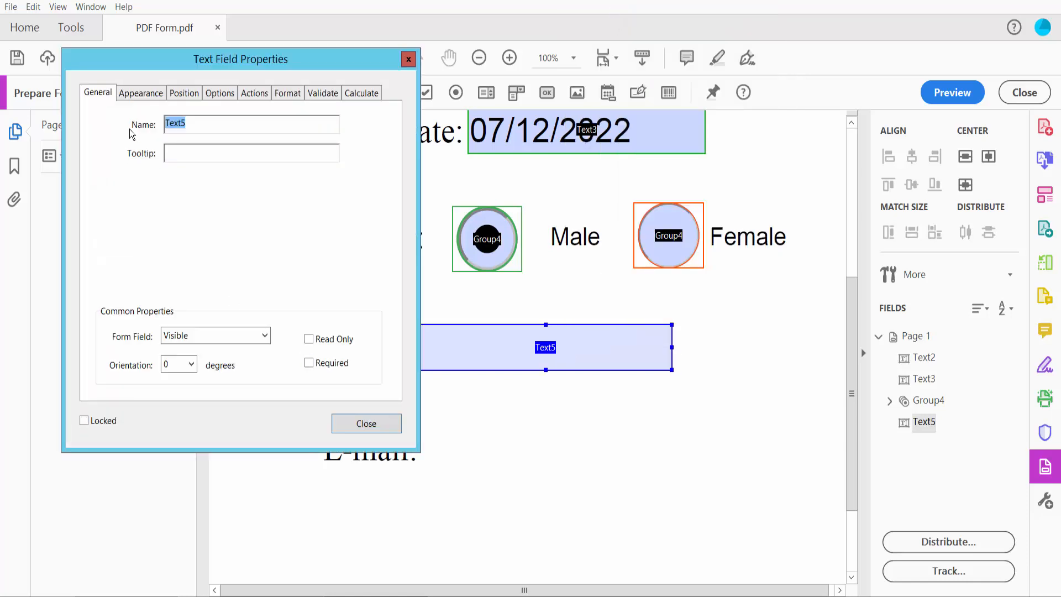
Give the Phone field a green border and Auto font size.
{"action": "left_click", "coordinate": [133, 93]}
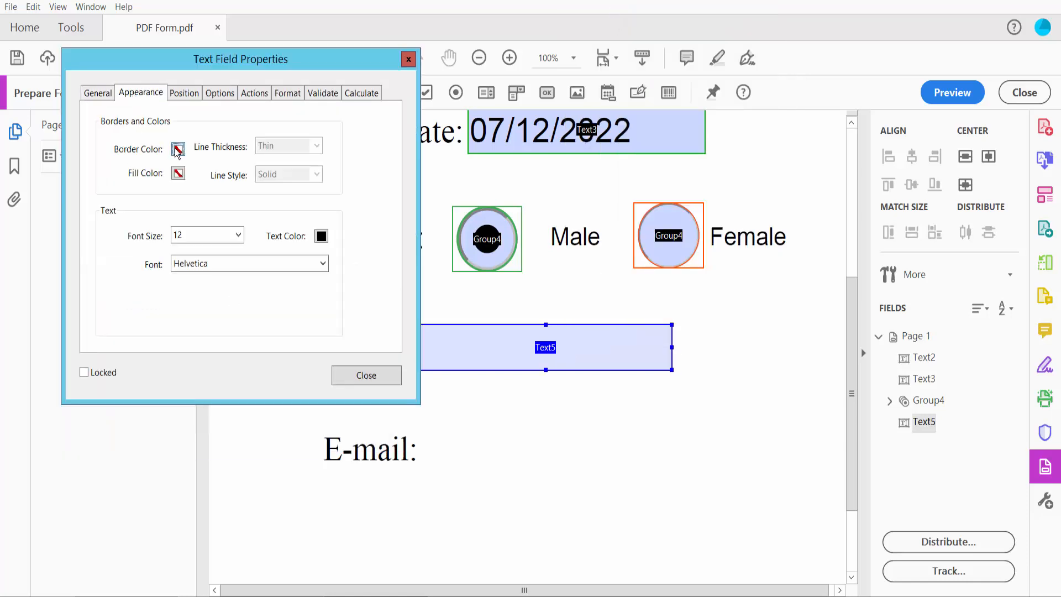
{"action": "left_click", "coordinate": [177, 151]}
{"action": "left_click", "coordinate": [211, 193]}
{"action": "left_click", "coordinate": [199, 239]}
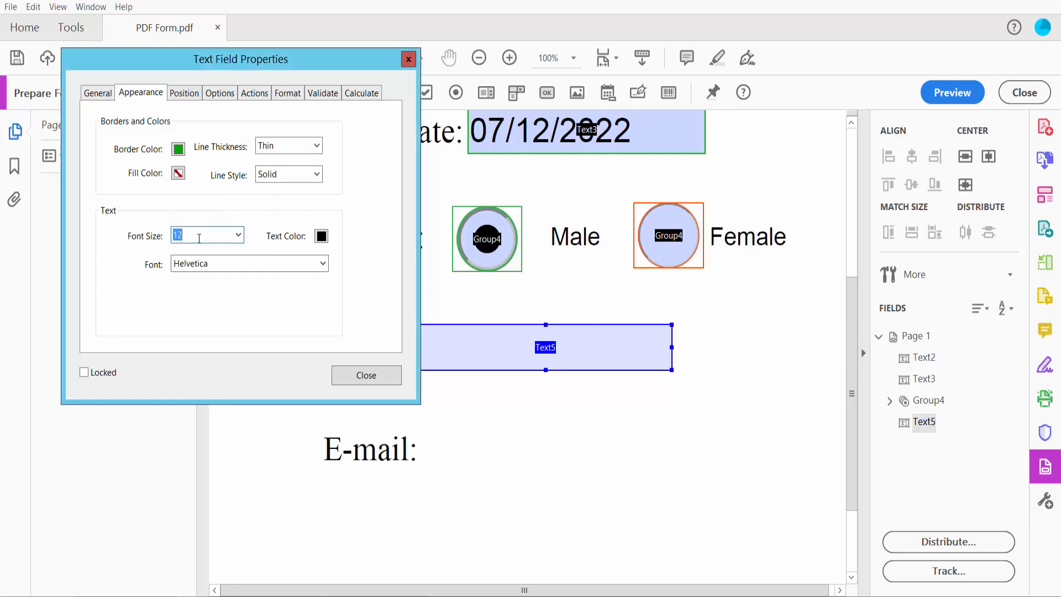
{"action": "left_click", "coordinate": [238, 238]}
{"action": "left_click", "coordinate": [213, 252]}
Format the Phone field as Special > Phone Number, close properties, and switch to preview.
{"action": "left_click", "coordinate": [258, 91]}
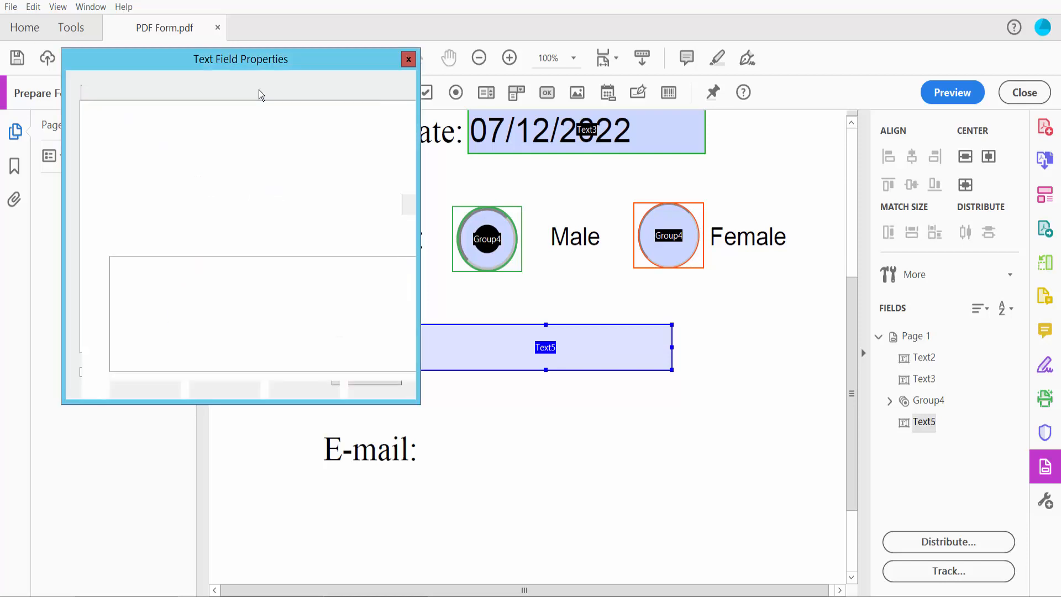
{"action": "left_click", "coordinate": [285, 93]}
{"action": "left_click", "coordinate": [261, 125]}
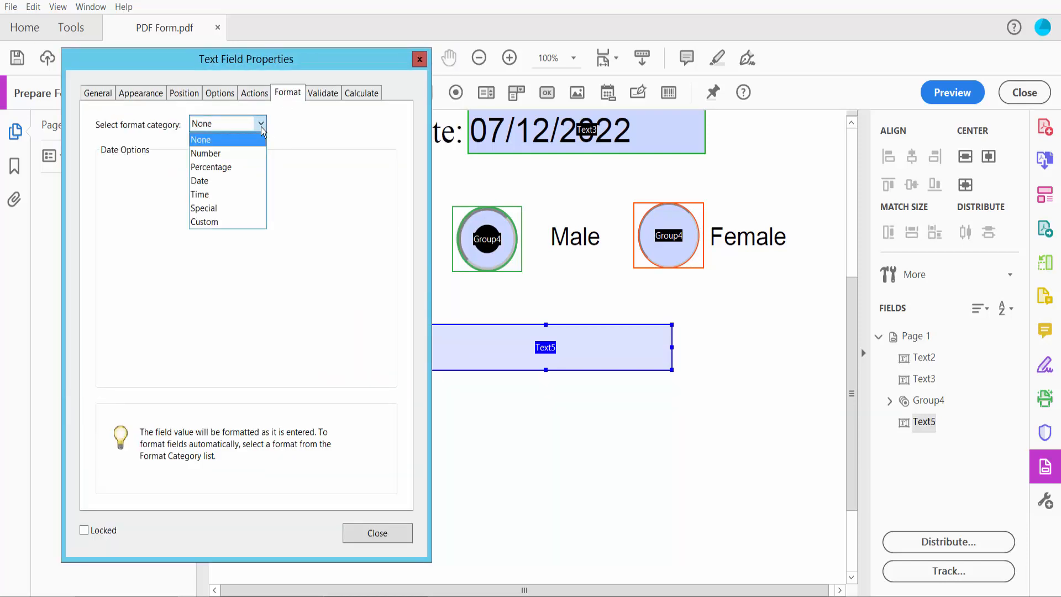
{"action": "left_click", "coordinate": [214, 207]}
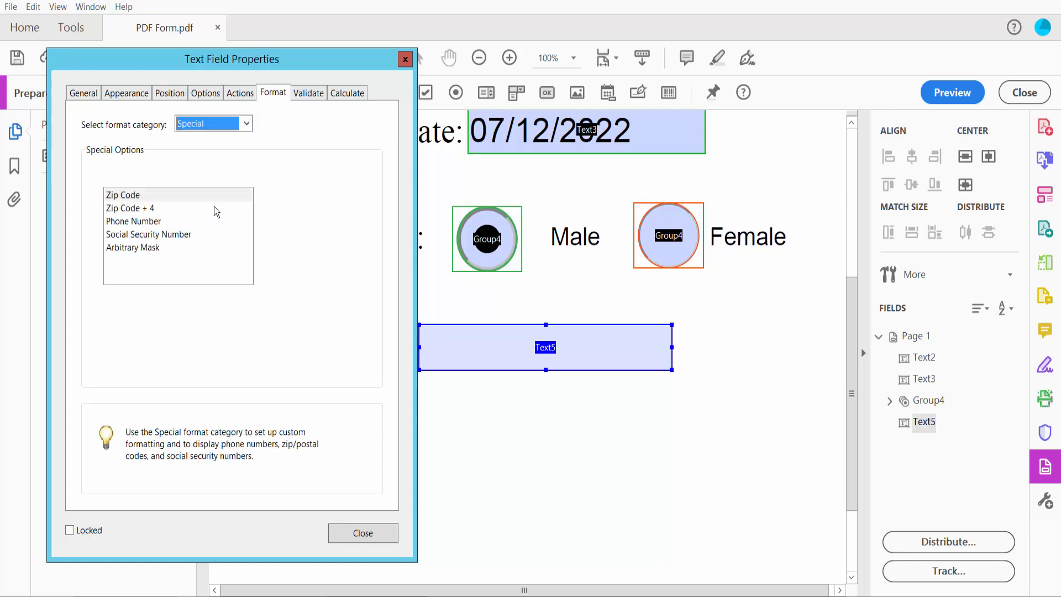
{"action": "left_click", "coordinate": [133, 223]}
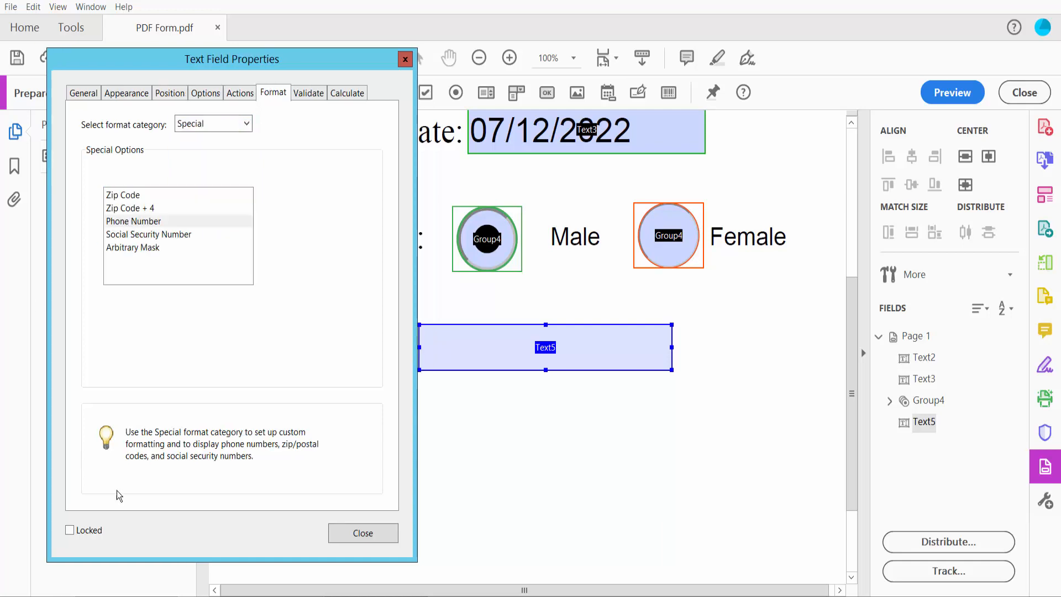
{"action": "left_click", "coordinate": [363, 534]}
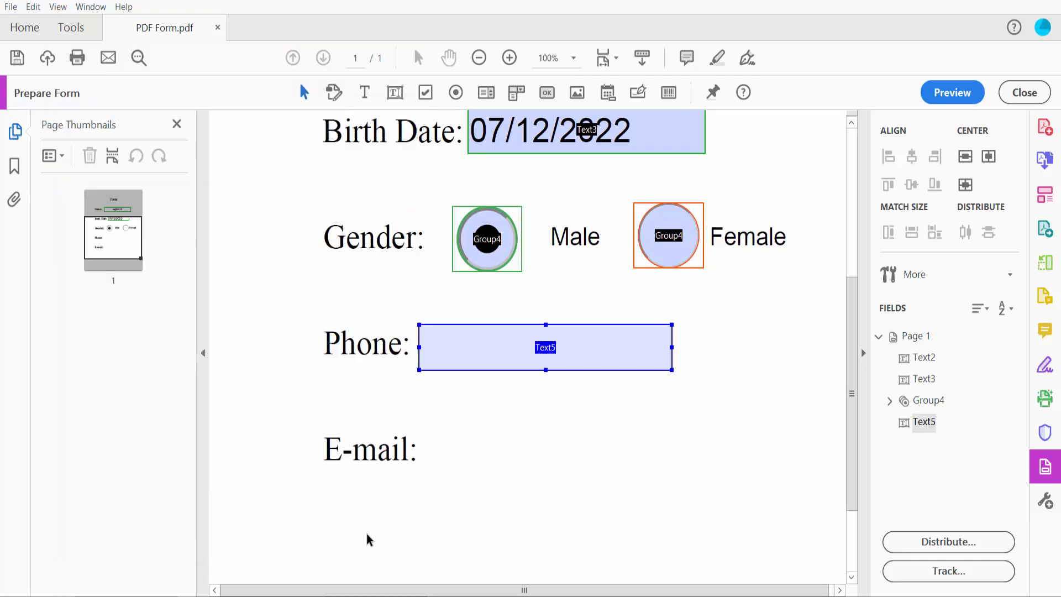
{"action": "left_click", "coordinate": [952, 92]}
Test the Phone field with a plain digit entry and dismiss the format warning.
{"action": "left_click", "coordinate": [547, 347]}
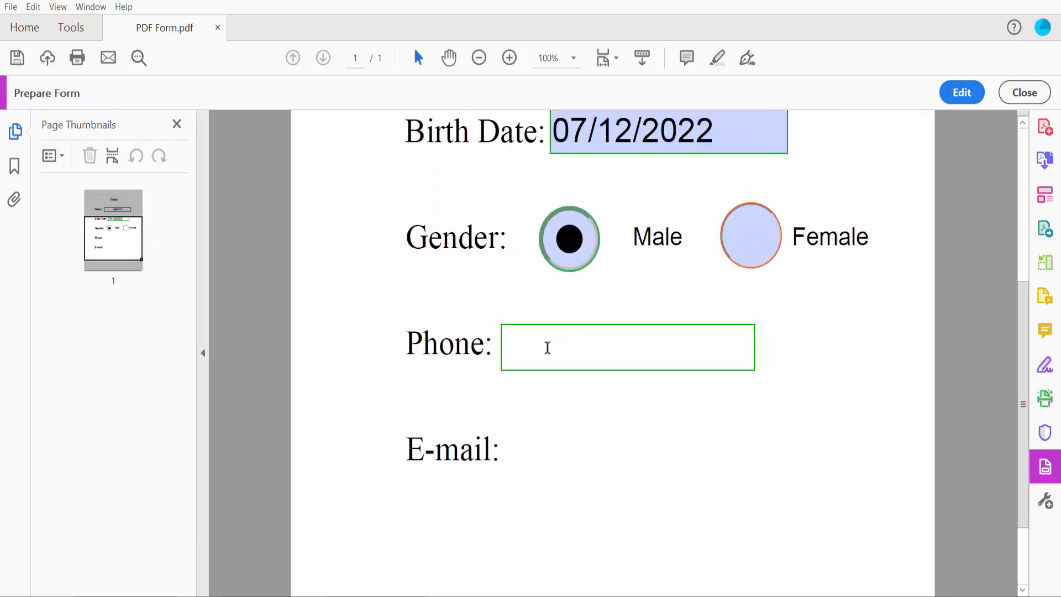
{"action": "type", "text": "546476454"}
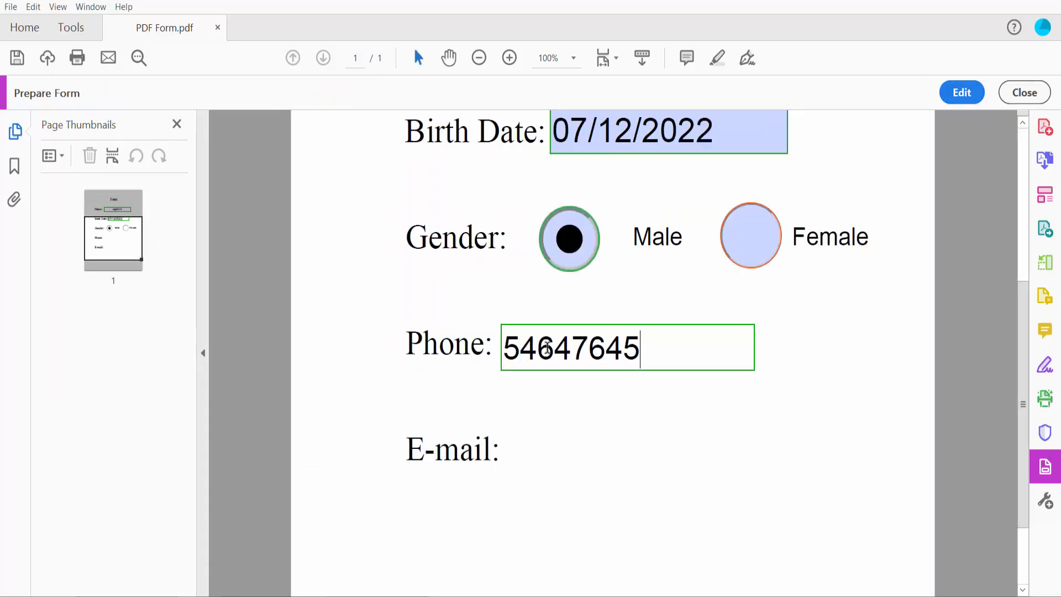
{"action": "left_click", "coordinate": [834, 336]}
{"action": "left_click", "coordinate": [678, 324]}
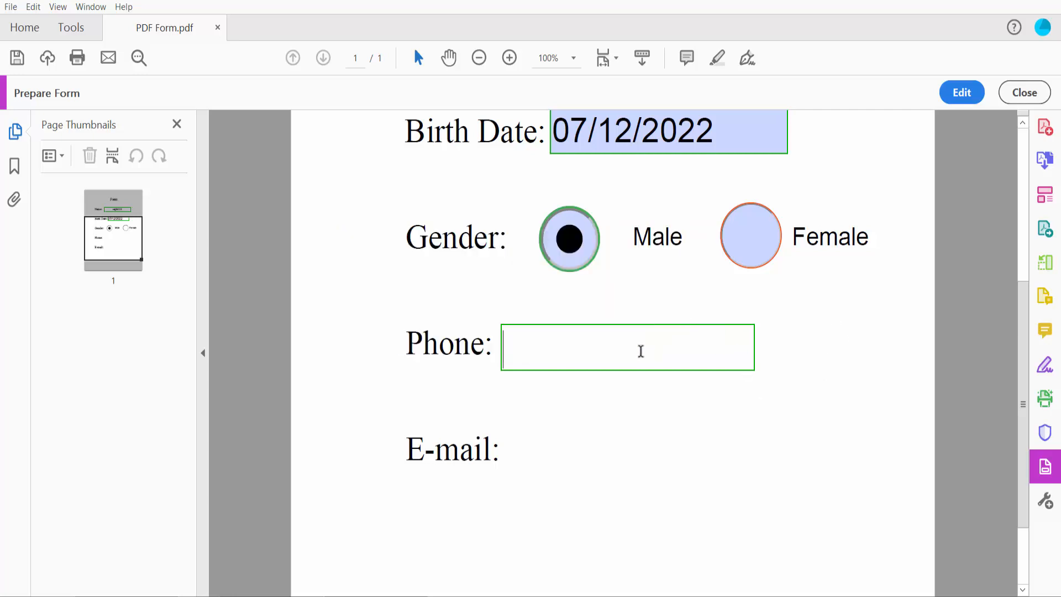
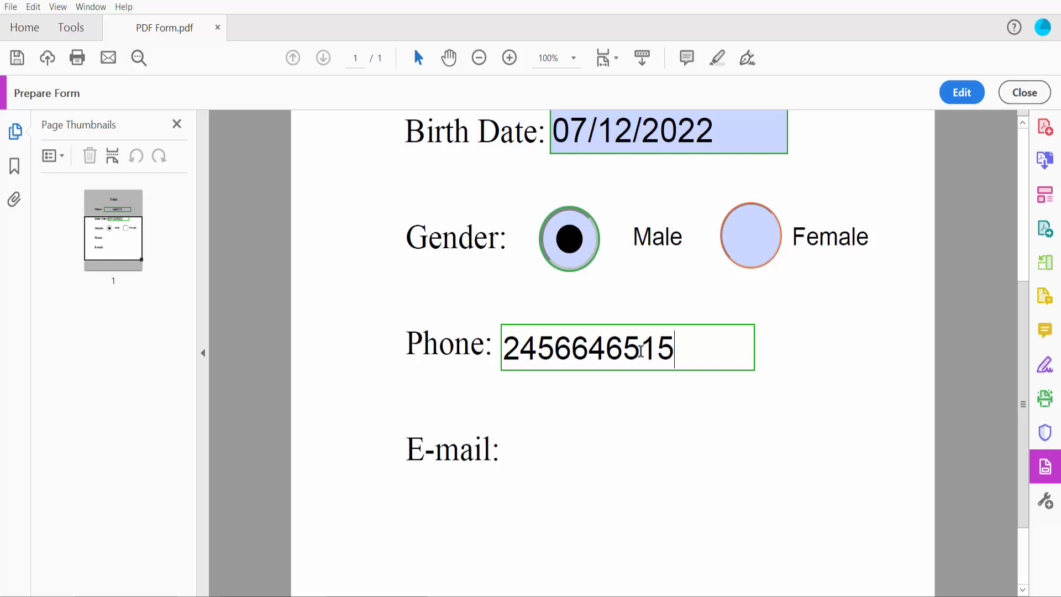
Enter a full test phone number, confirm its phone formatting, and return to editing.
{"action": "left_click", "coordinate": [679, 462]}
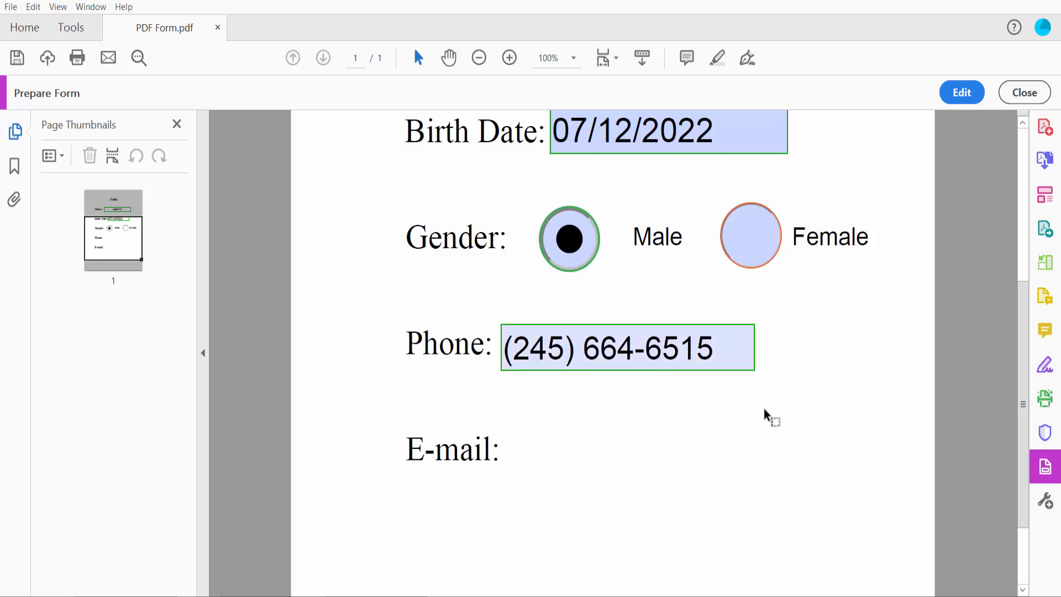
{"action": "scroll", "coordinate": [769, 339], "scroll_direction": "down", "scroll_amount": 2}
{"action": "scroll", "coordinate": [735, 330], "scroll_direction": "down", "scroll_amount": 1}
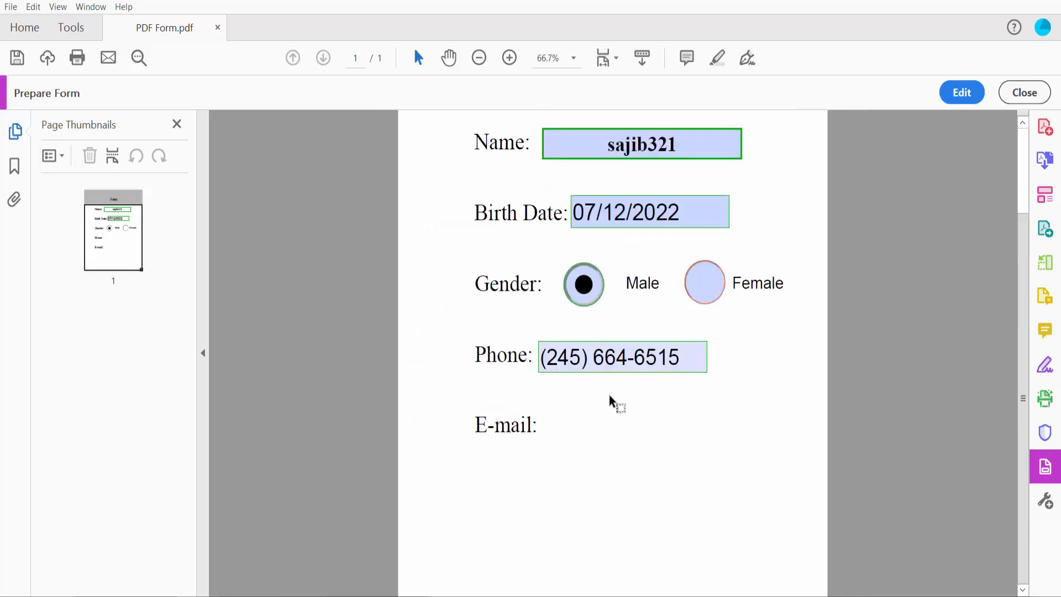
{"action": "left_click", "coordinate": [954, 95]}
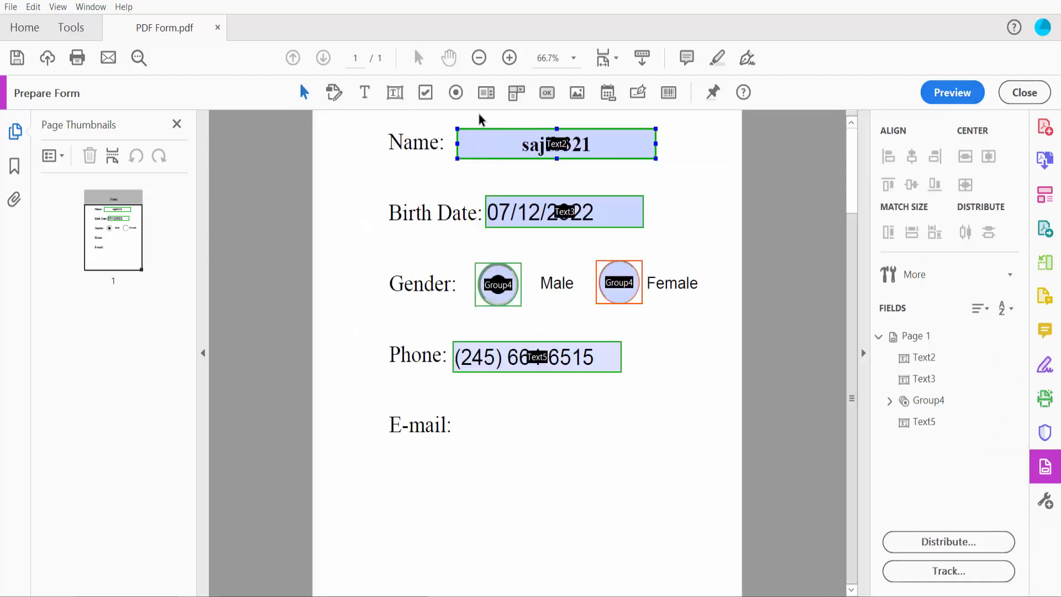
Draw a Text6 field beside E-mail: and open its properties.
{"action": "left_click", "coordinate": [395, 93]}
{"action": "left_click_drag", "start_coordinate": [457, 410], "coordinate": [700, 441]}
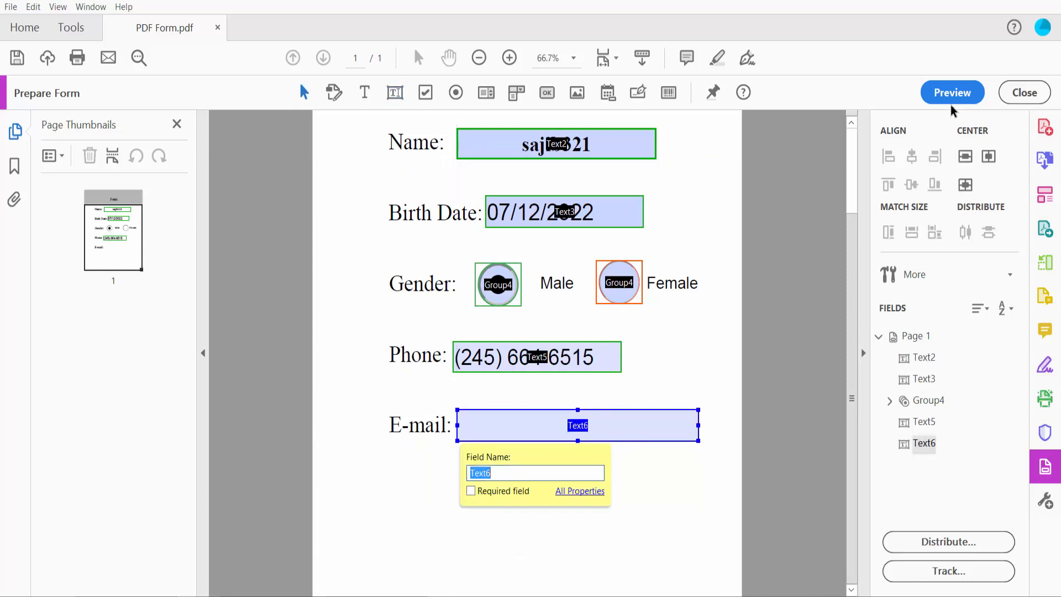
{"action": "right_click", "coordinate": [569, 428]}
{"action": "left_click", "coordinate": [591, 88]}
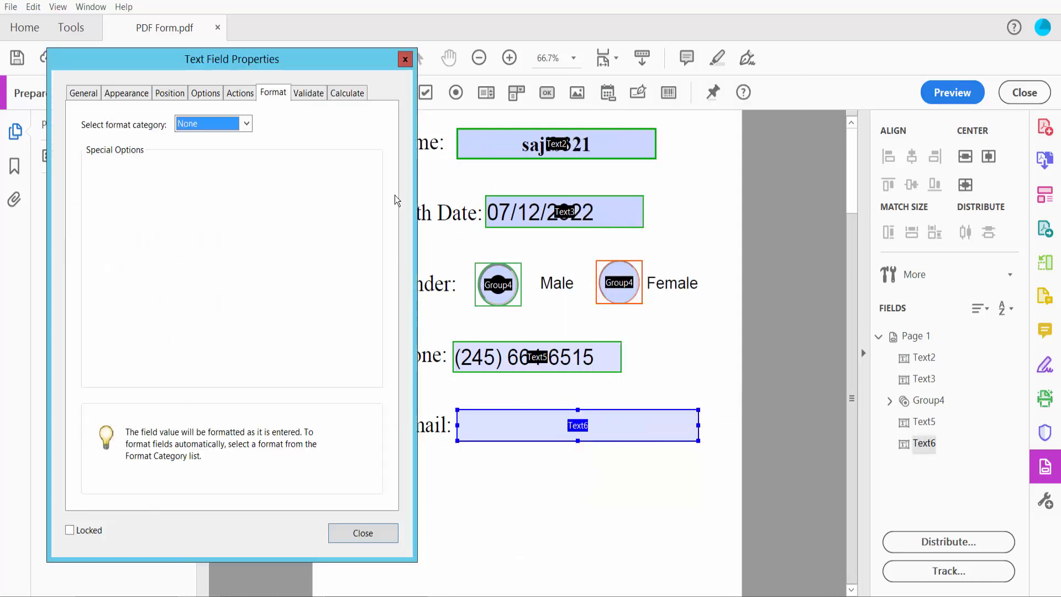
Give the E-mail field a blue border, keep its font size, and preview the form.
{"action": "left_click", "coordinate": [111, 92]}
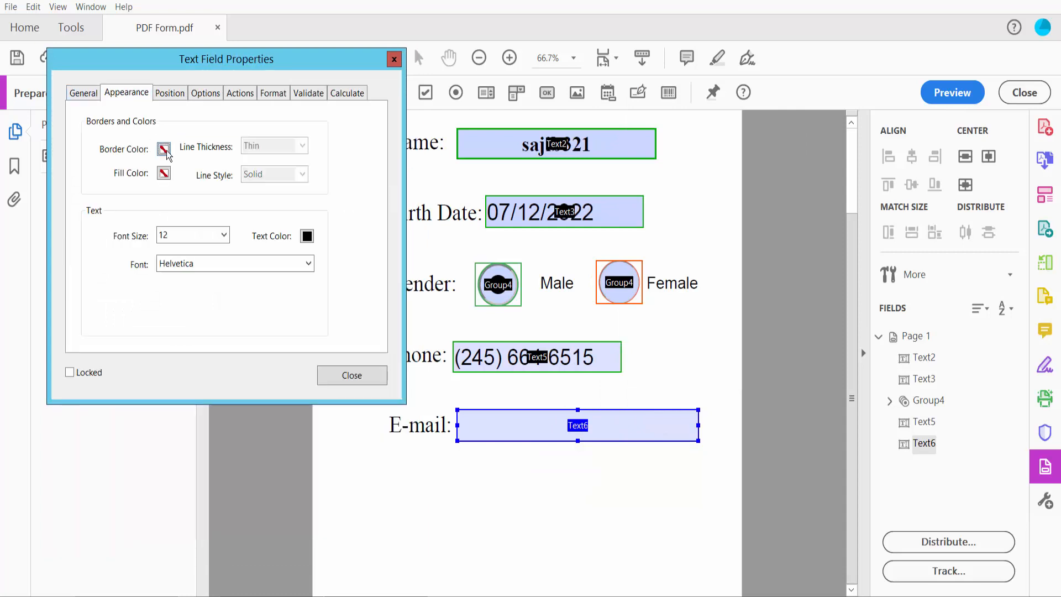
{"action": "left_click", "coordinate": [163, 148]}
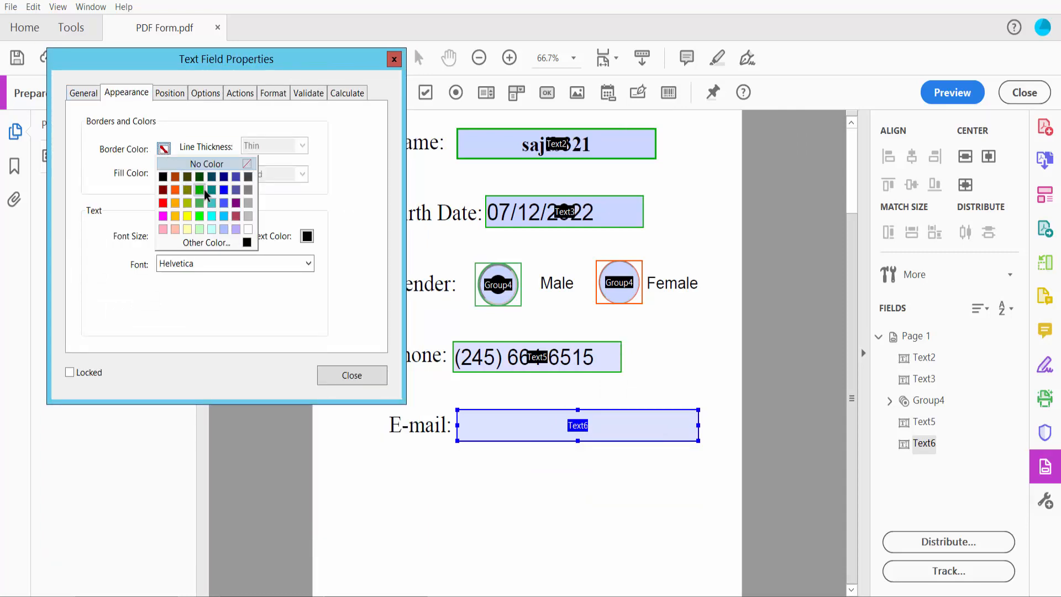
{"action": "left_click", "coordinate": [223, 190]}
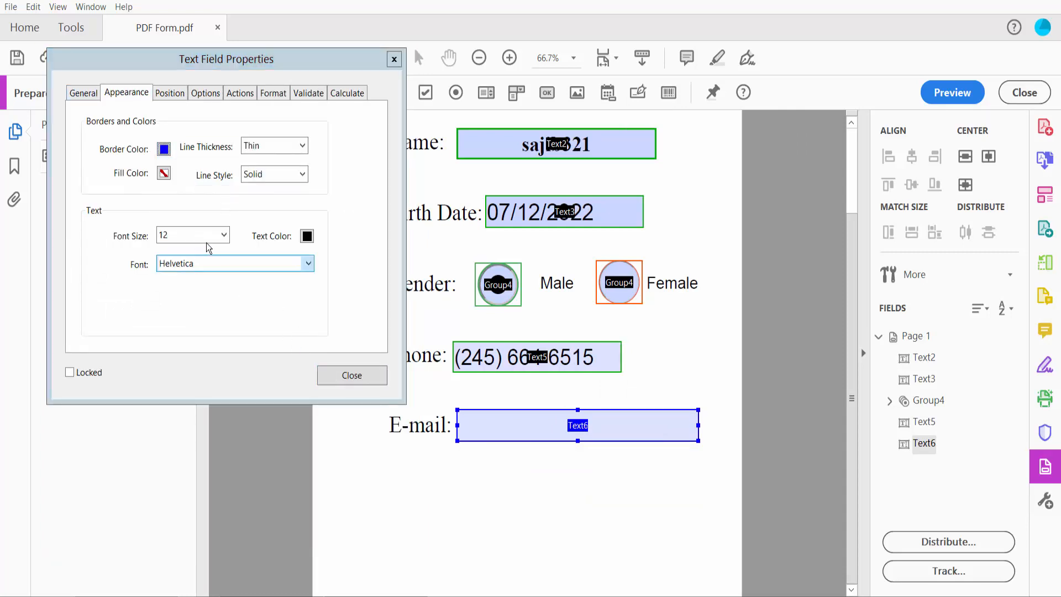
{"action": "left_click", "coordinate": [224, 235]}
{"action": "left_click", "coordinate": [187, 251]}
{"action": "left_click", "coordinate": [351, 375]}
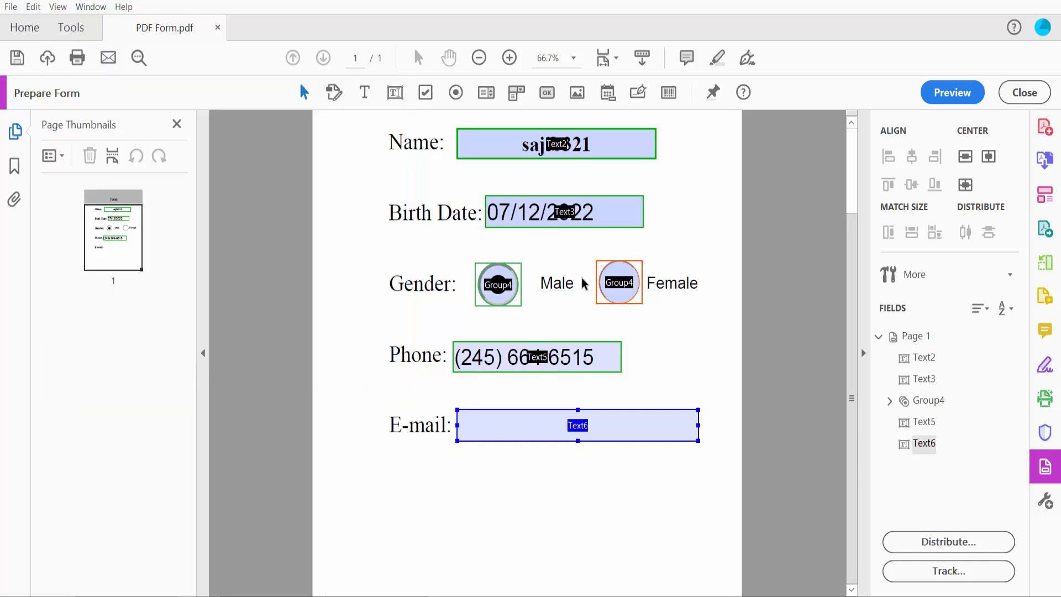
{"action": "left_click", "coordinate": [946, 94]}
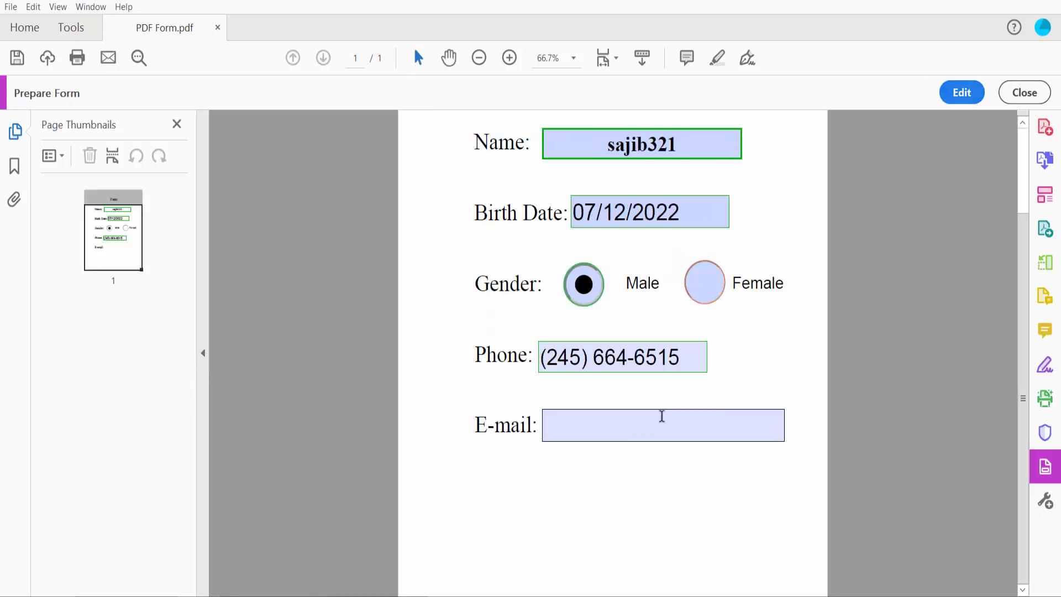
Fill the E-mail field with a sample e-mail address and open the File menu.
{"action": "left_click", "coordinate": [614, 456]}
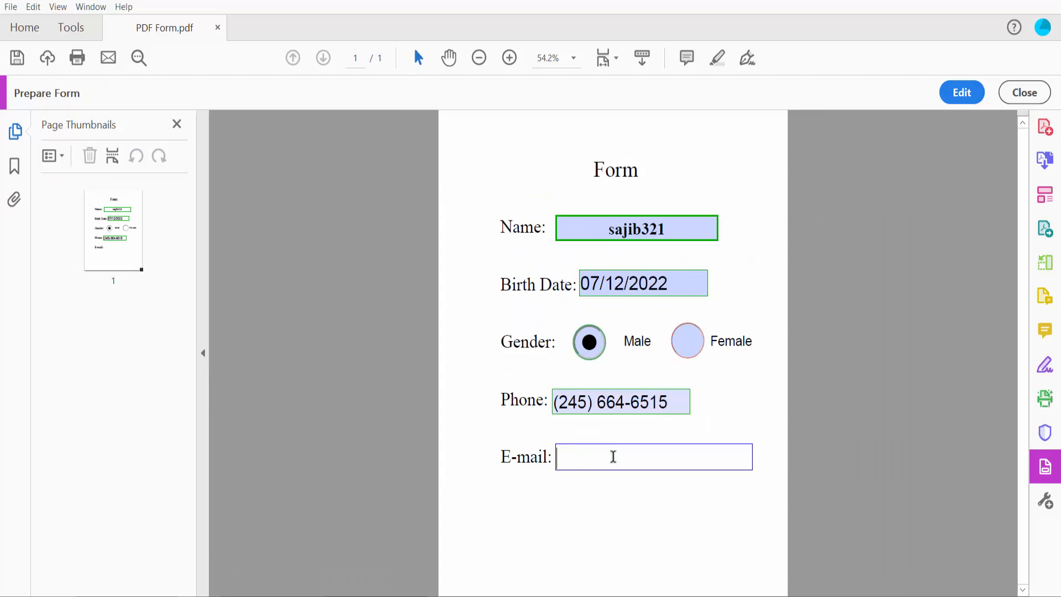
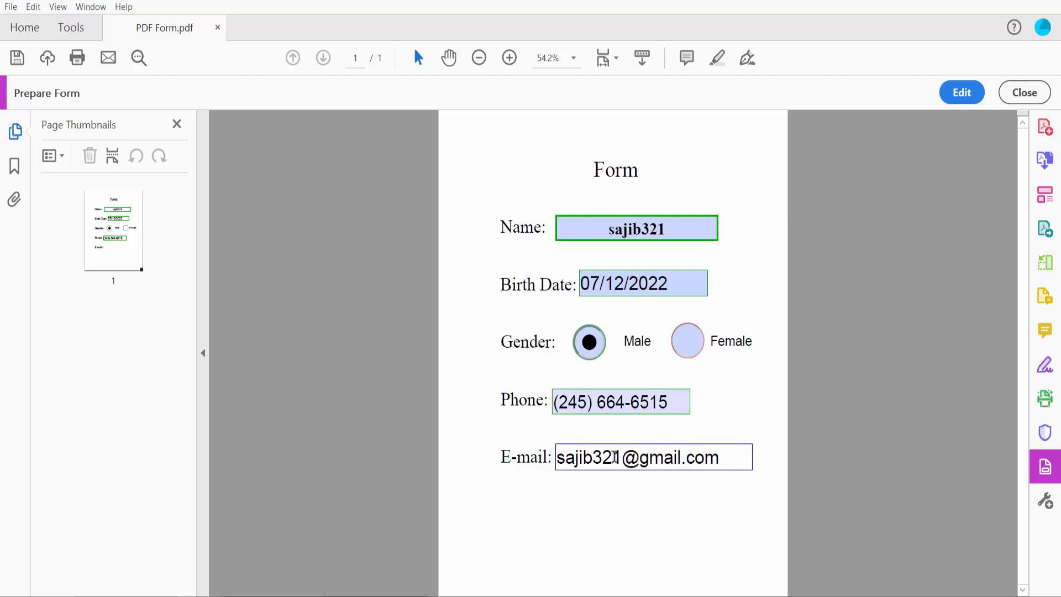
{"action": "left_click", "coordinate": [625, 495]}
{"action": "scroll", "coordinate": [770, 370], "scroll_direction": "up", "scroll_amount": 1}
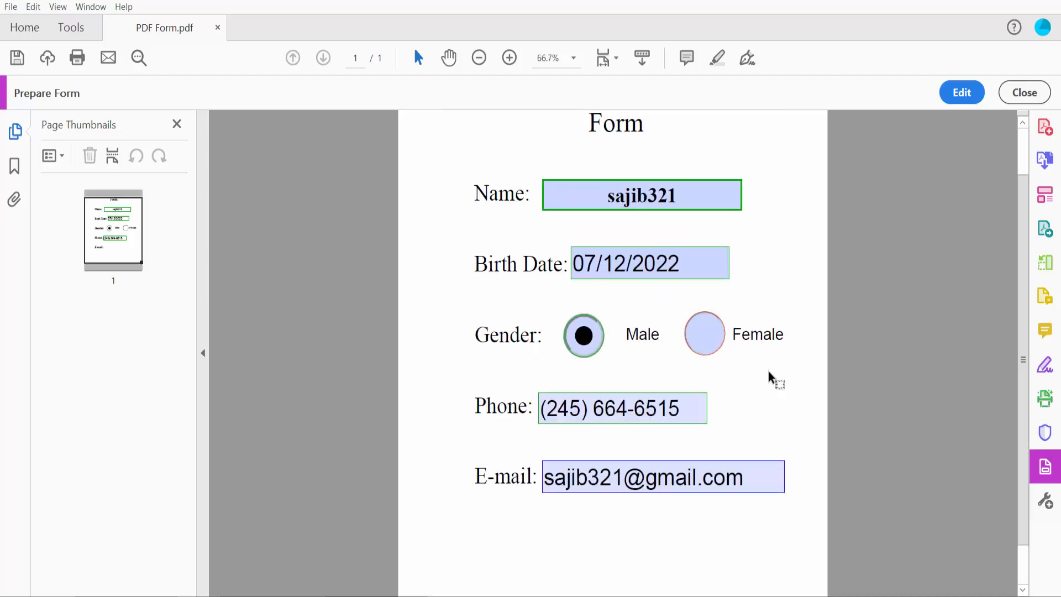
{"action": "scroll", "coordinate": [768, 372], "scroll_direction": "down", "scroll_amount": 1}
{"action": "scroll", "coordinate": [768, 372], "scroll_direction": "down", "scroll_amount": 2}
{"action": "scroll", "coordinate": [766, 371], "scroll_direction": "up", "scroll_amount": 2}
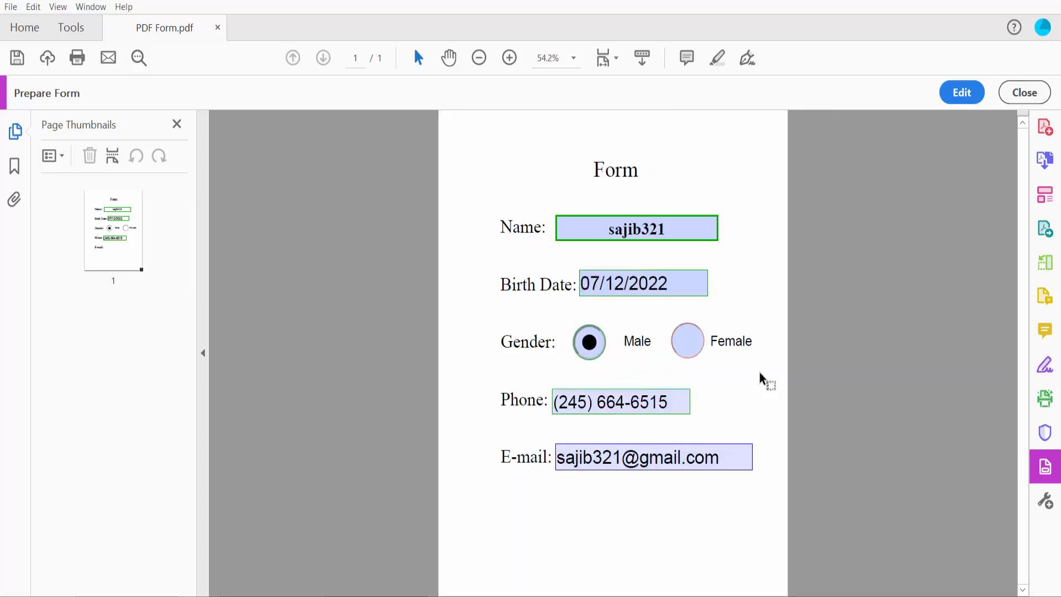
{"action": "left_click", "coordinate": [11, 8]}
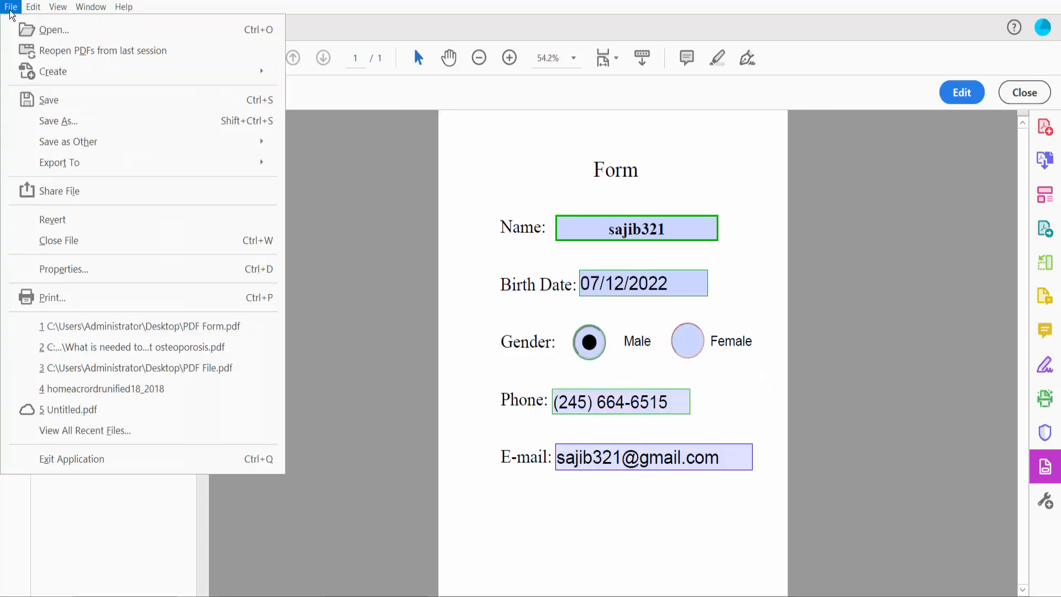